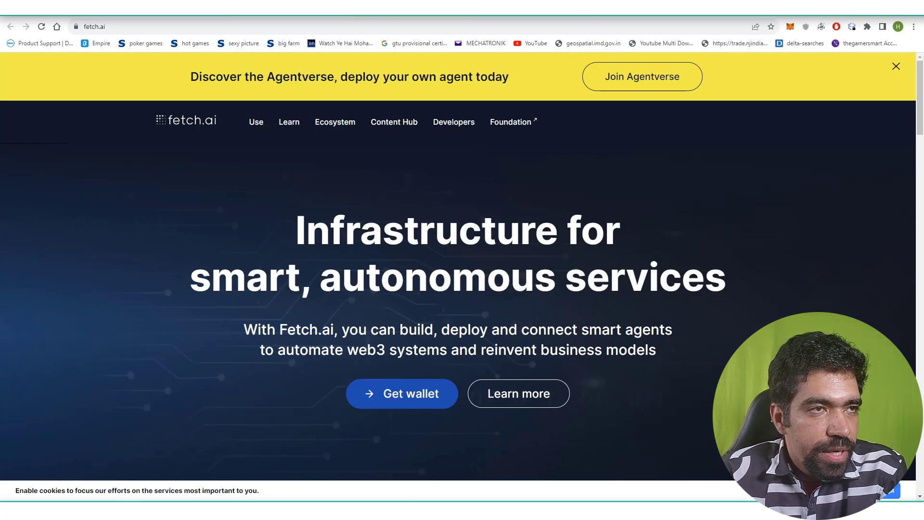
Step: Switch to the CoinMarketCap Fetch.ai coin page
click(200, 21)
Step: Review the Fetch.ai name and ticker, current FET price and circulating supply on CoinMarketCap
click(817, 96)
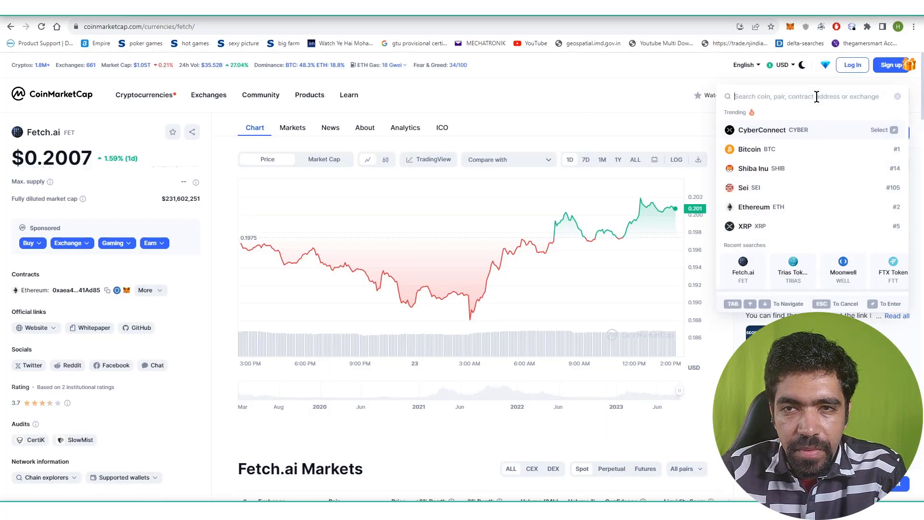
click(544, 109)
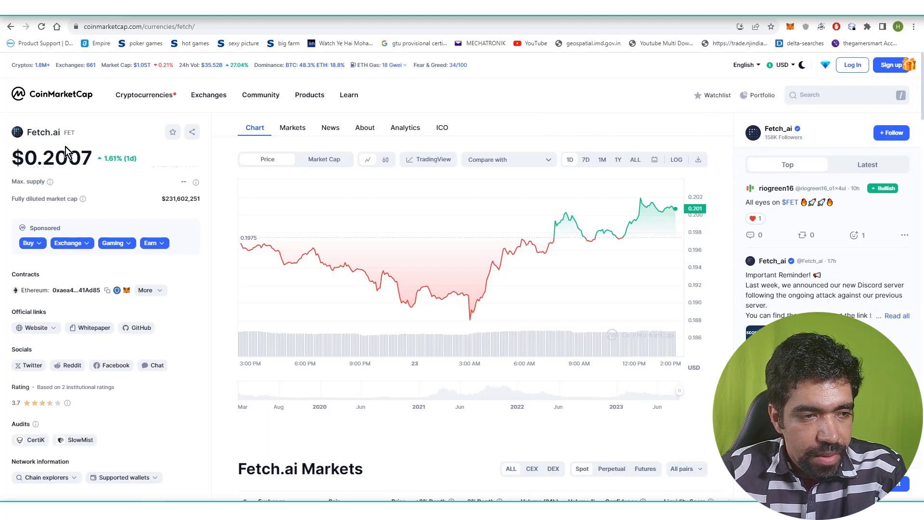
scroll(80, 337, down, 2)
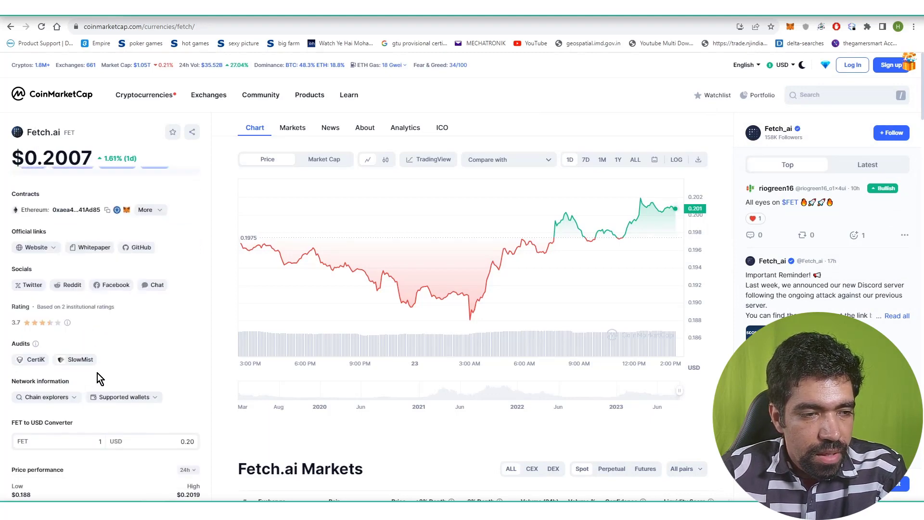
scroll(99, 376, down, 3)
scroll(99, 372, up, 8)
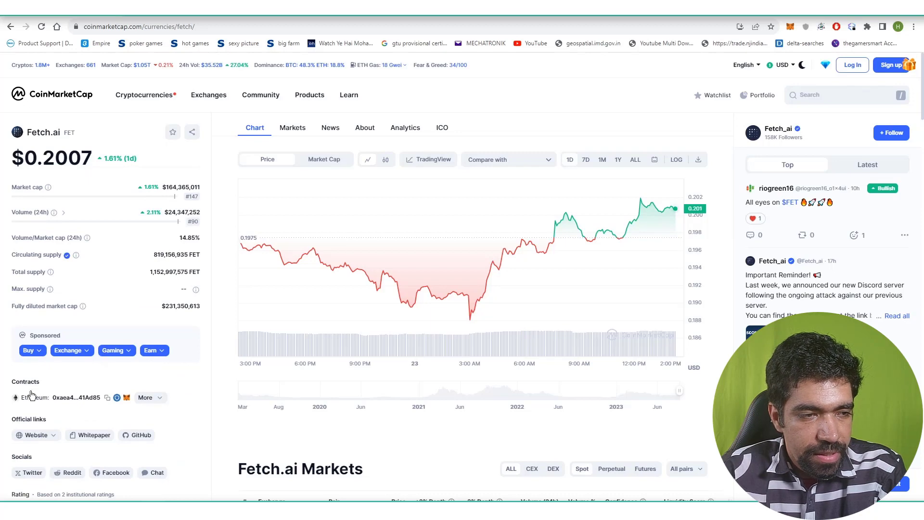
drag(77, 134, 31, 134)
click(90, 134)
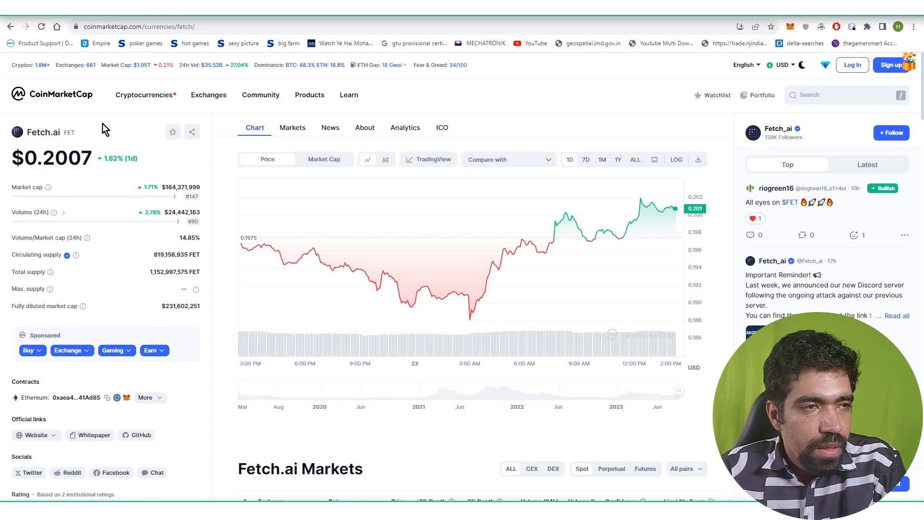
drag(14, 158, 93, 158)
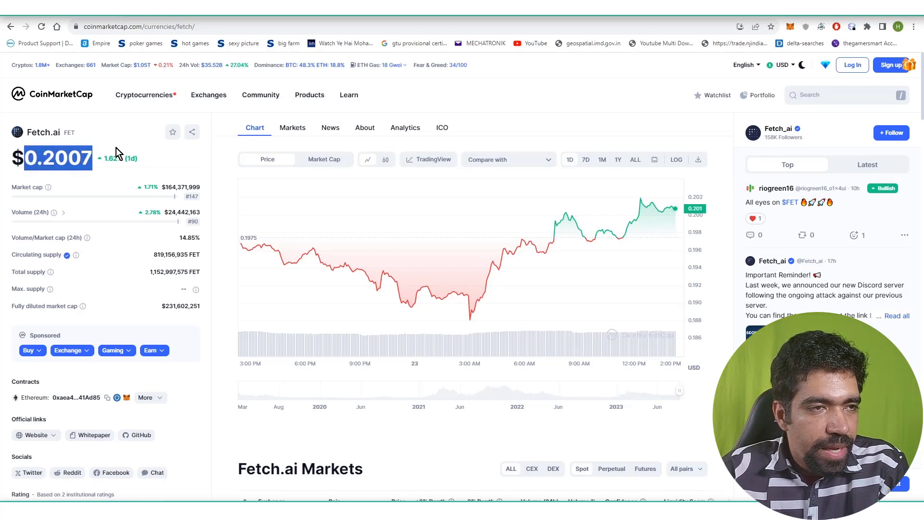
click(114, 135)
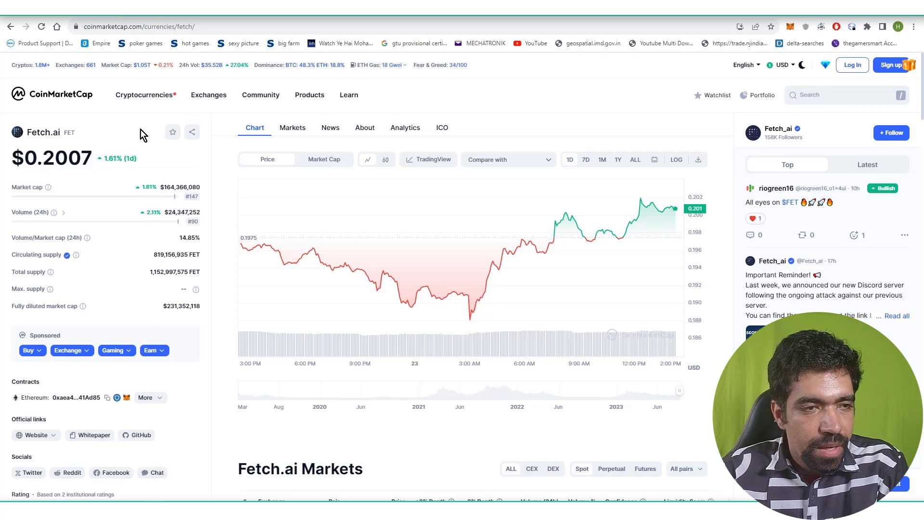
drag(153, 254, 191, 273)
Step: Open the FET contract on Etherscan and show its holders list
scroll(60, 342, down, 2)
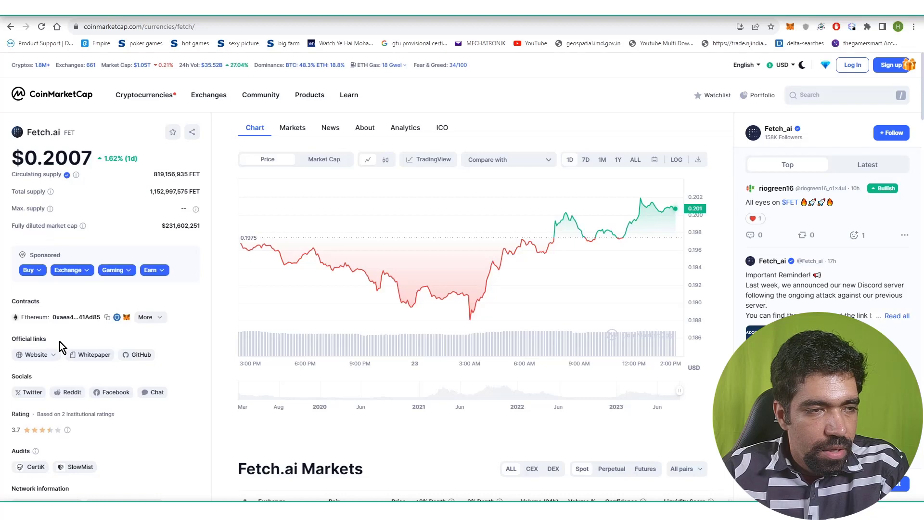
click(68, 317)
click(183, 326)
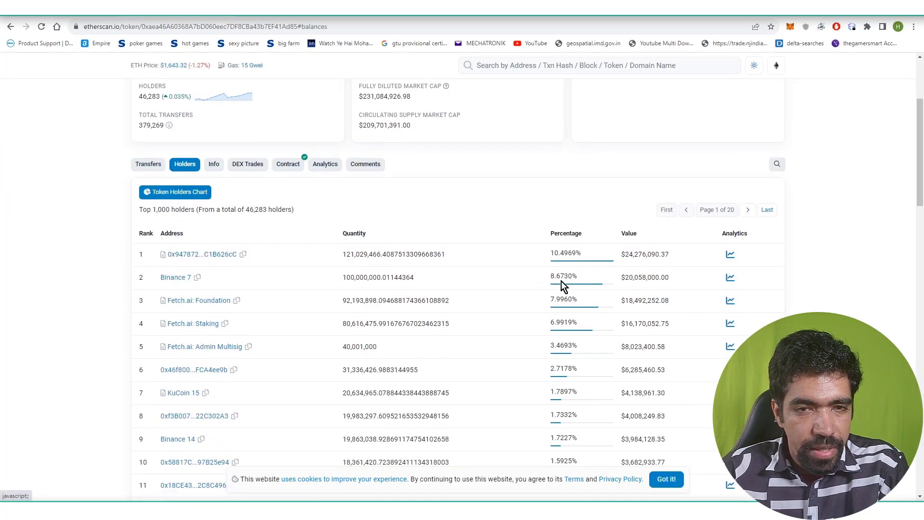
Step: Scroll through Etherscan's top FET holders, then open the official Fetch.ai site from CoinMarketCap
drag(555, 254, 582, 254)
scroll(577, 290, down, 3)
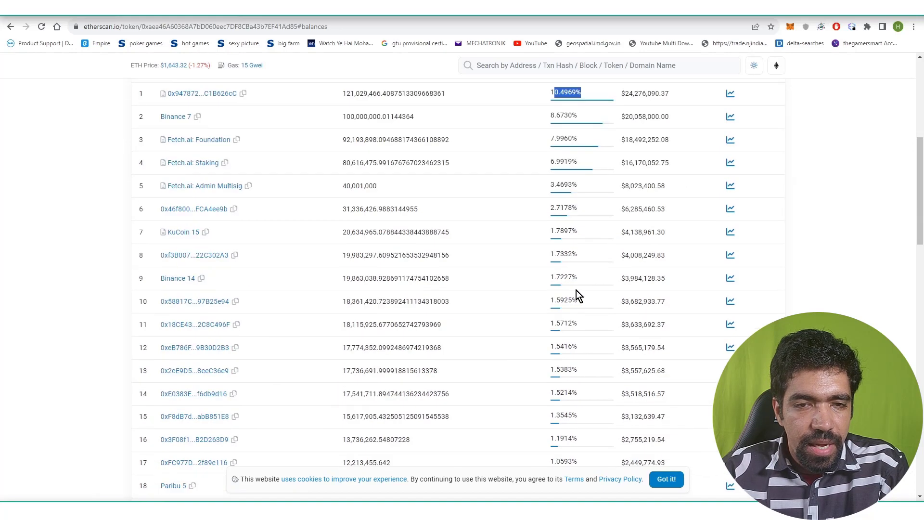
scroll(576, 291, up, 6)
scroll(501, 374, down, 3)
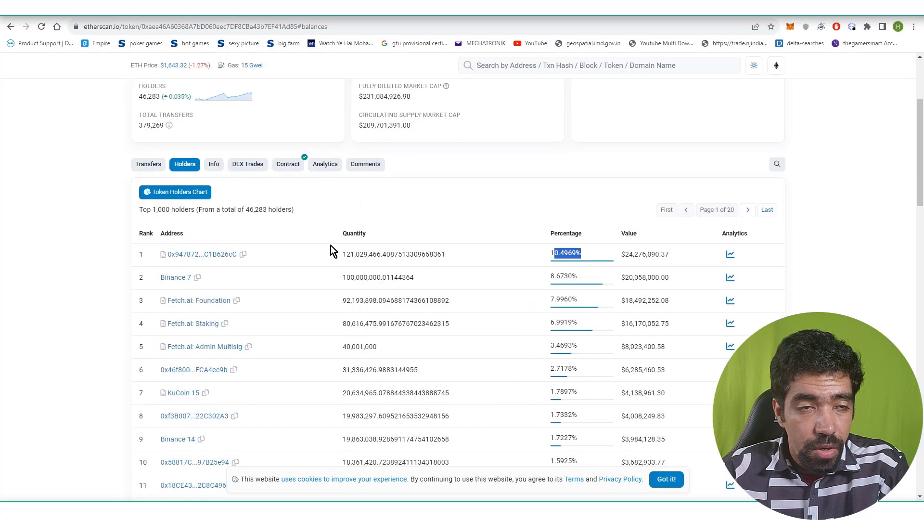
scroll(697, 414, up, 2)
scroll(591, 320, down, 3)
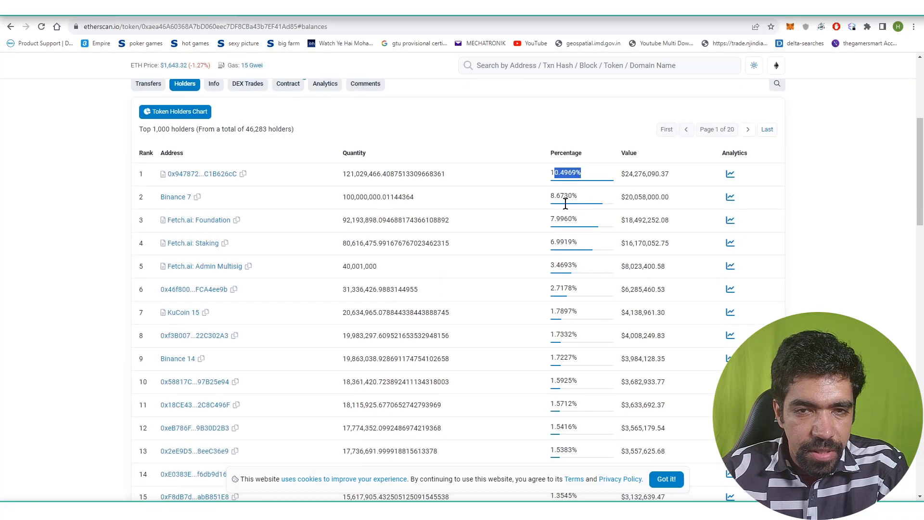
scroll(582, 255, down, 8)
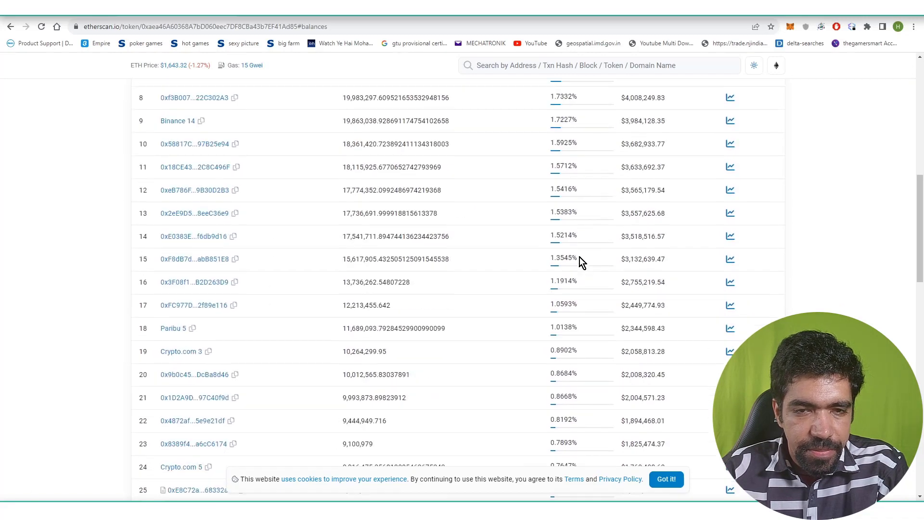
scroll(579, 257, down, 12)
scroll(580, 257, up, 20)
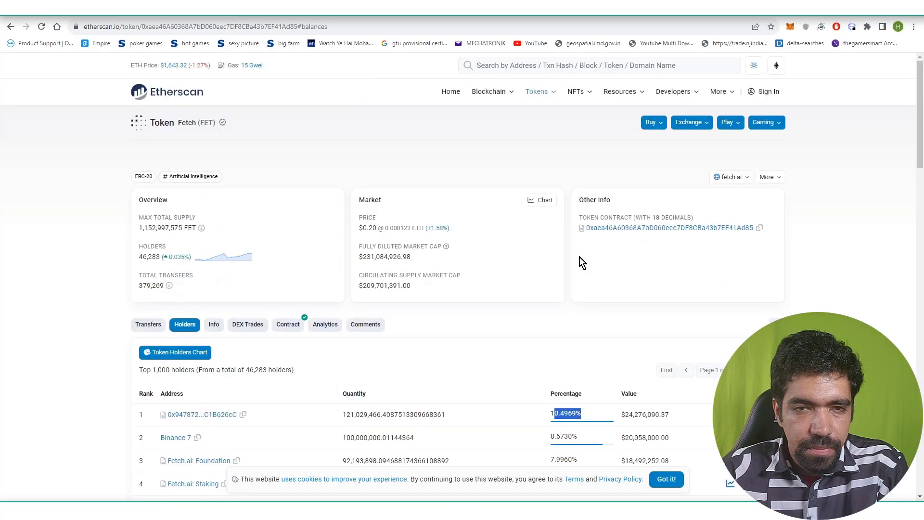
scroll(394, 330, down, 5)
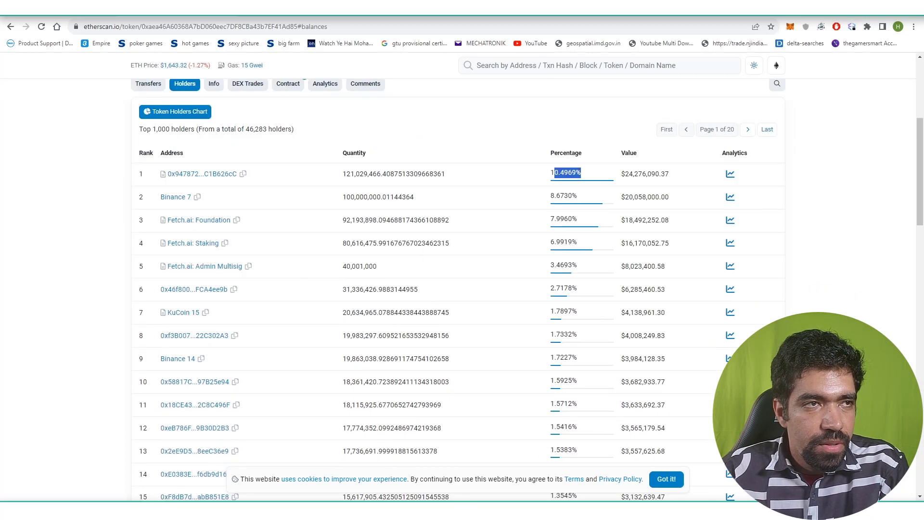
key(ctrl+Tab)
click(35, 355)
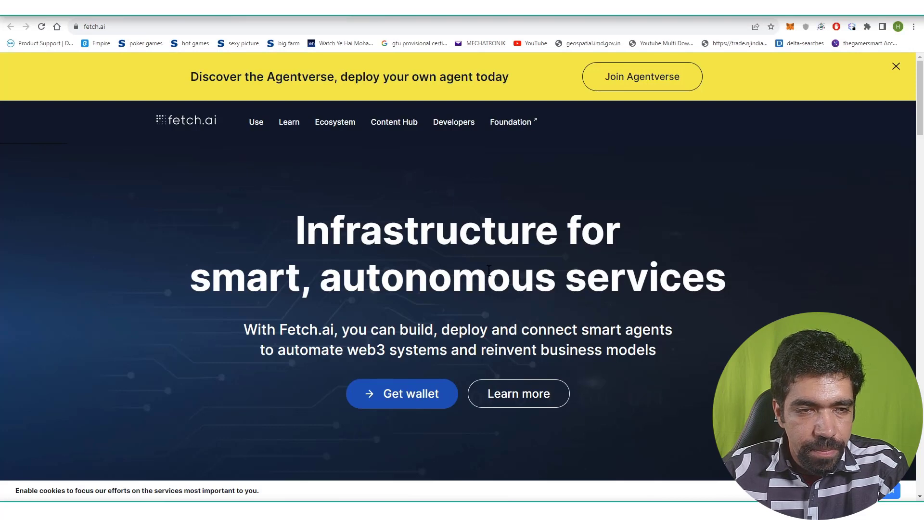
Step: Highlight the 'Infrastructure for smart, autonomous services' headline on the fetch.ai homepage
scroll(246, 169, down, 2)
scroll(260, 183, up, 2)
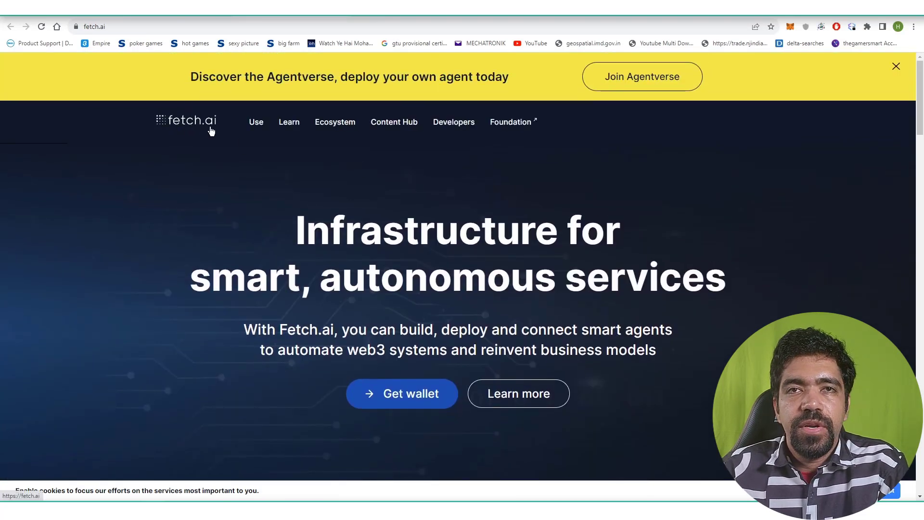
drag(297, 230, 621, 232)
drag(212, 276, 661, 278)
click(665, 279)
Step: Scroll through the remaining homepage sections, then switch to the TradingView FETUSDT chart
scroll(433, 320, down, 6)
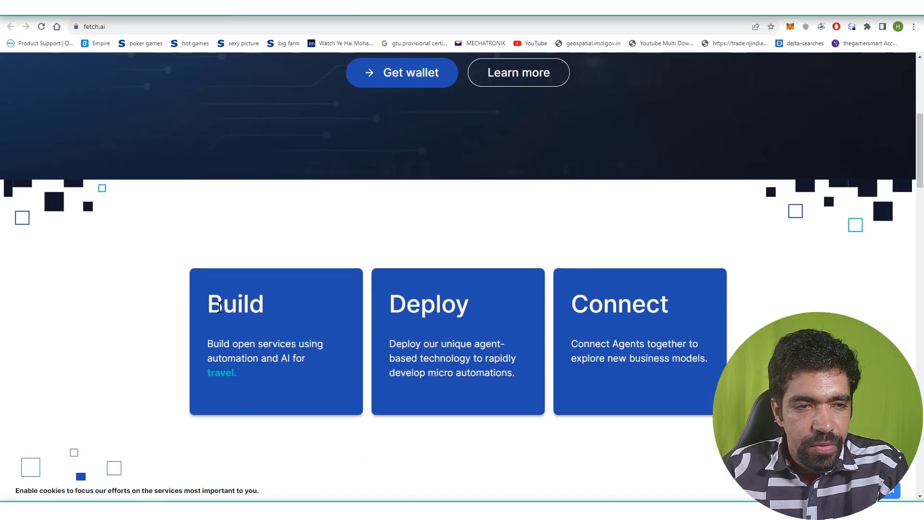
scroll(219, 307, down, 2)
drag(209, 221, 250, 223)
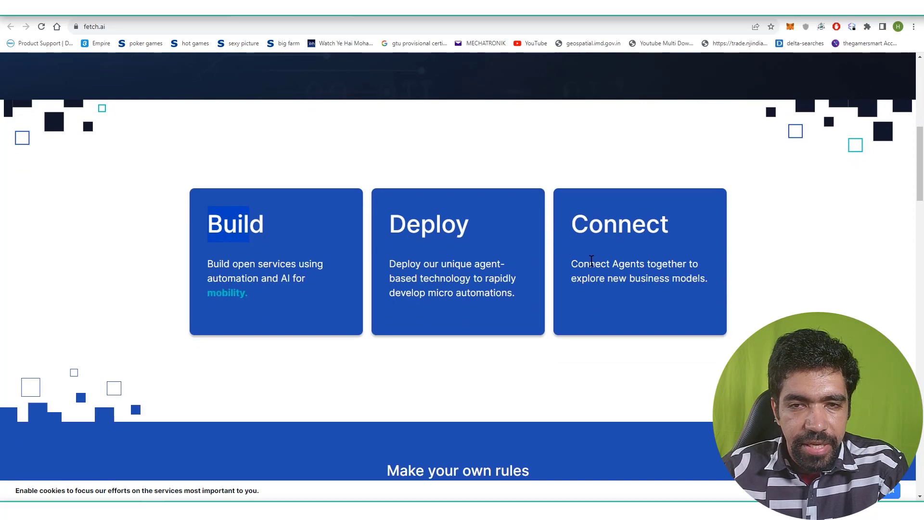
scroll(669, 289, down, 10)
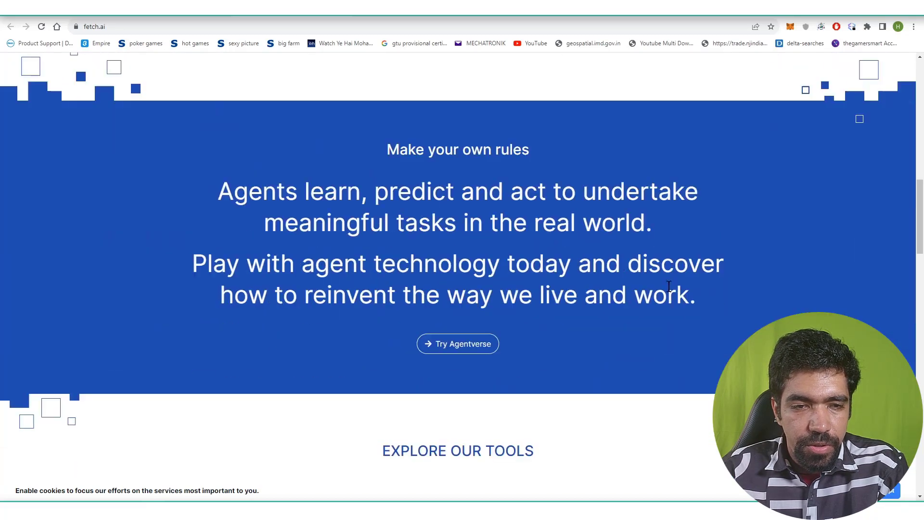
scroll(539, 261, down, 17)
scroll(473, 218, up, 9)
scroll(504, 225, up, 20)
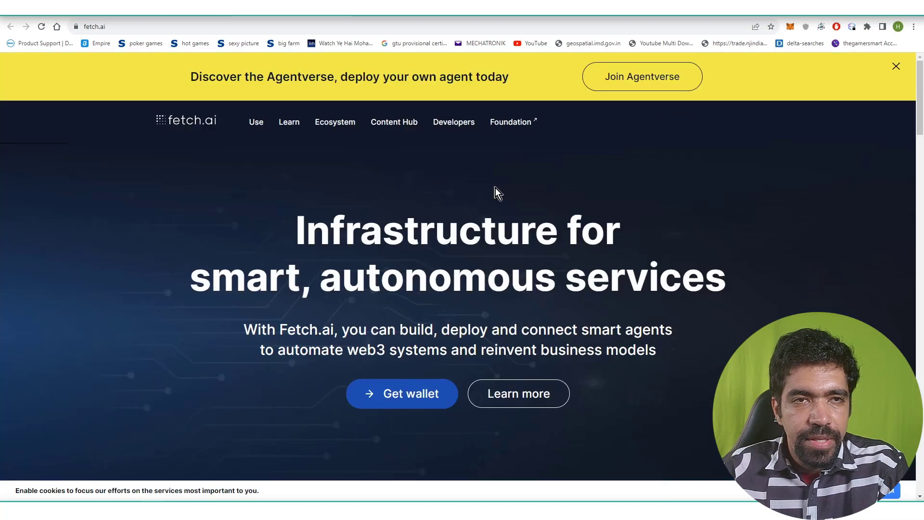
scroll(477, 193, down, 3)
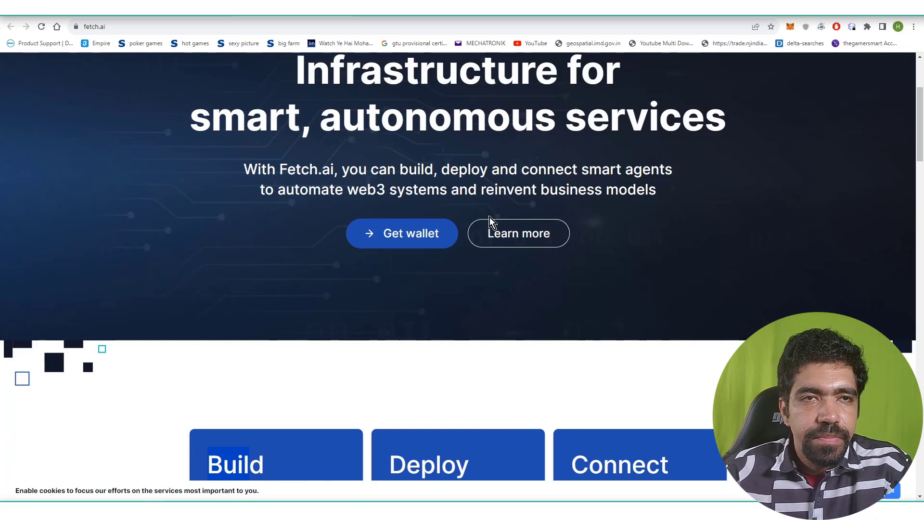
key(ctrl+Tab)
Step: Zoom and stretch the daily FETUSDT chart to focus on recent prices
scroll(501, 159, up, 3)
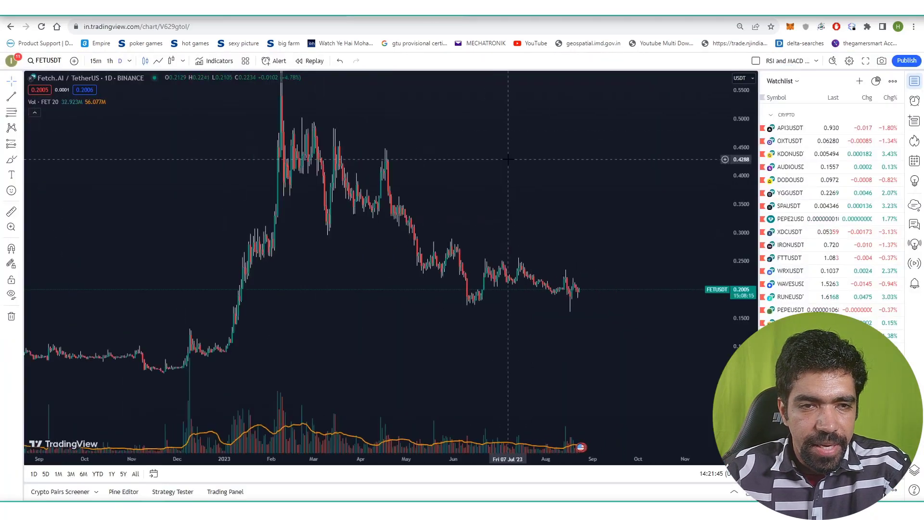
scroll(506, 157, down, 3)
scroll(532, 145, up, 3)
scroll(557, 202, up, 3)
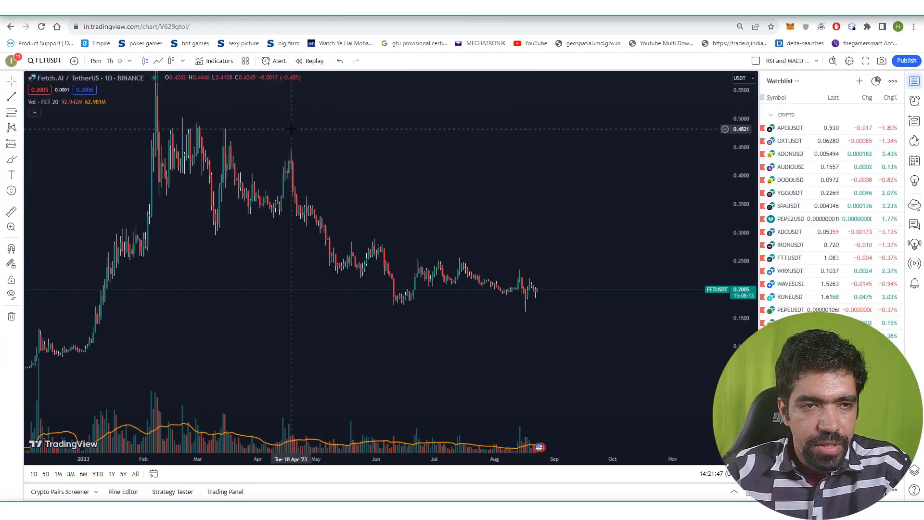
scroll(557, 203, down, 3)
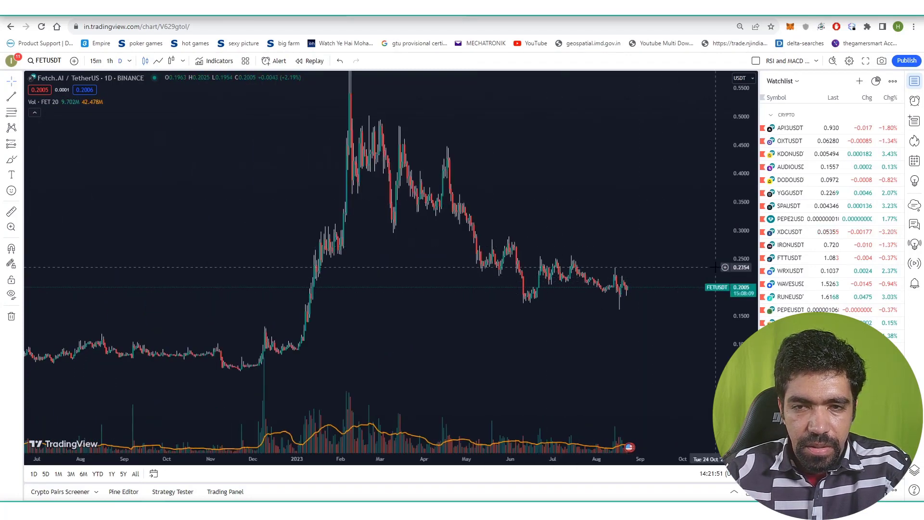
scroll(741, 300, up, 3)
drag(740, 304, 741, 269)
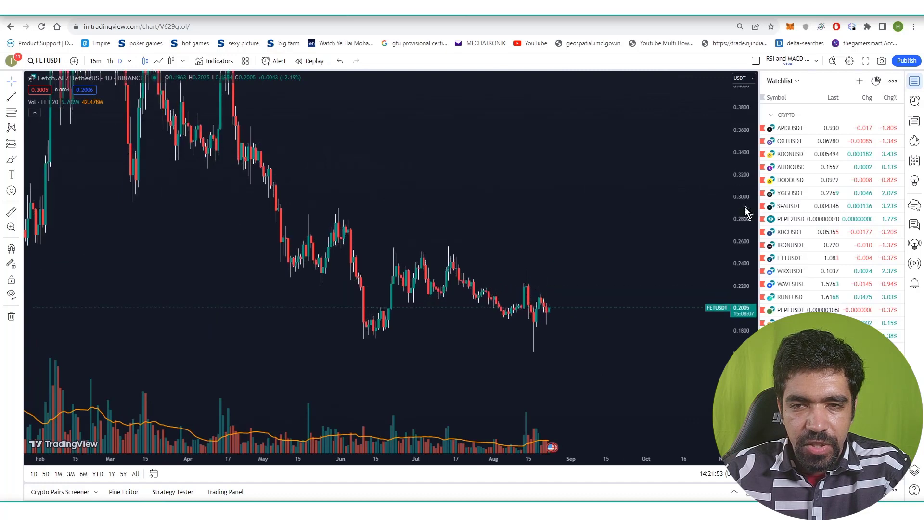
drag(631, 259, 636, 259)
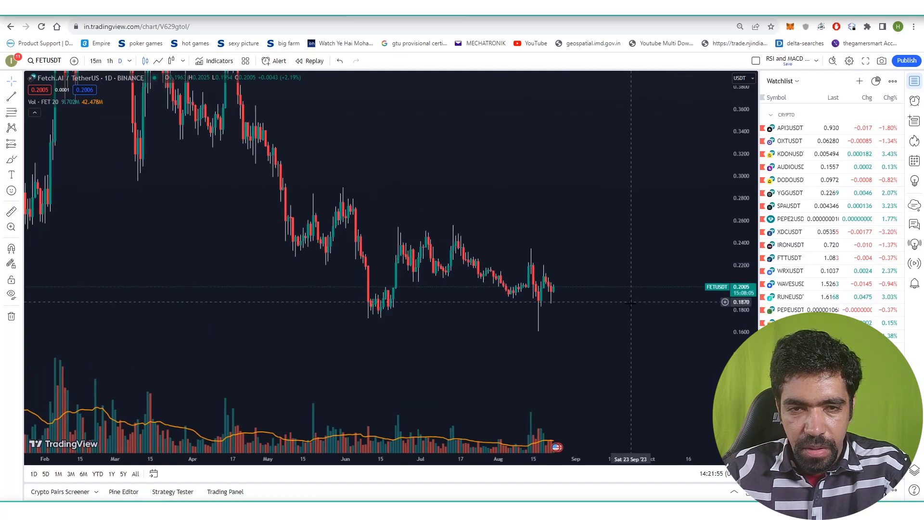
Step: Measure the date and price range of the rise from the 0.1598 low to about 0.2123
click(19, 147)
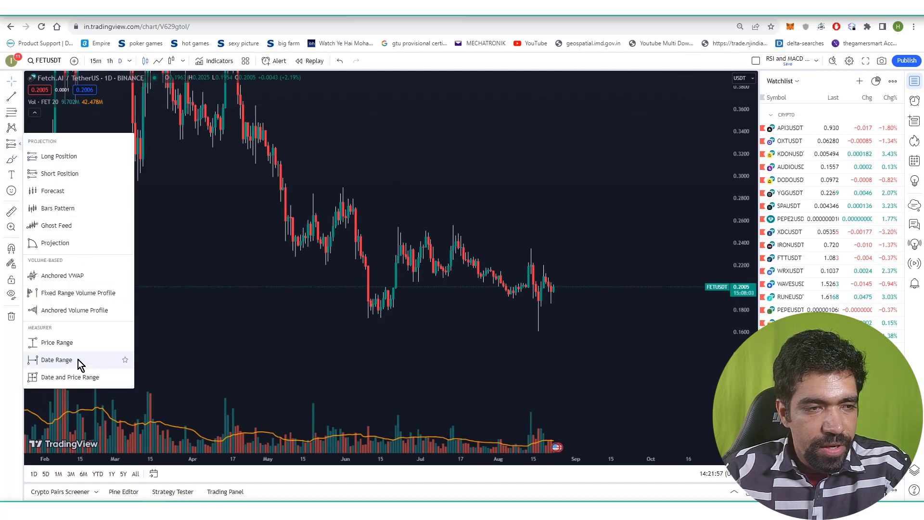
click(68, 377)
click(561, 332)
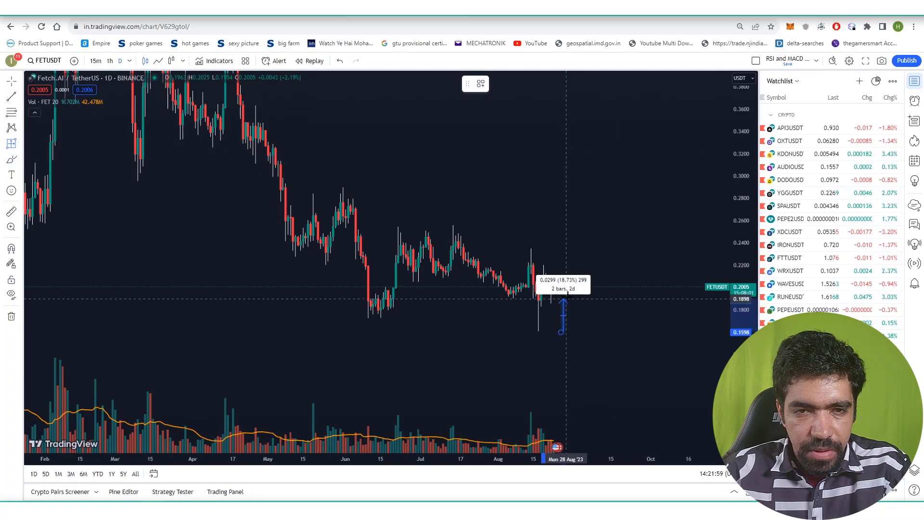
click(569, 287)
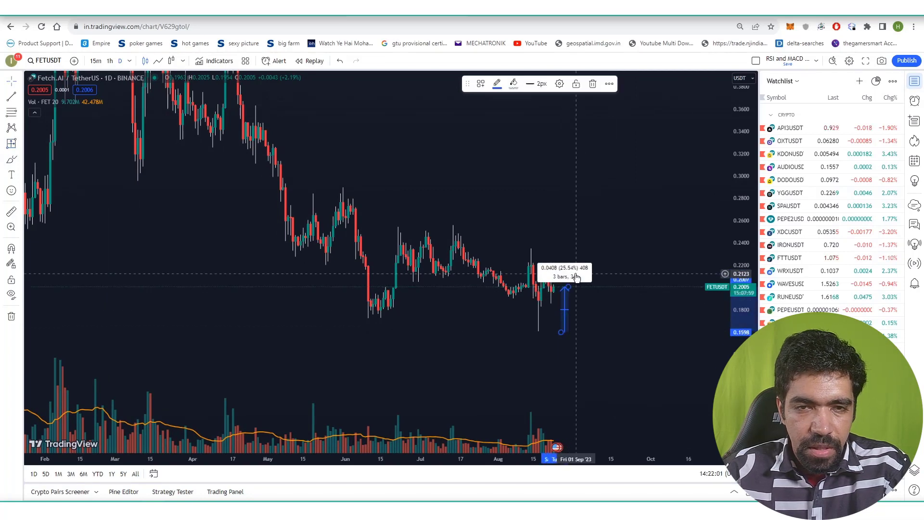
click(576, 278)
Step: Measure the price range from the 0.1908 low up to the mid-August spike high
scroll(576, 278, up, 5)
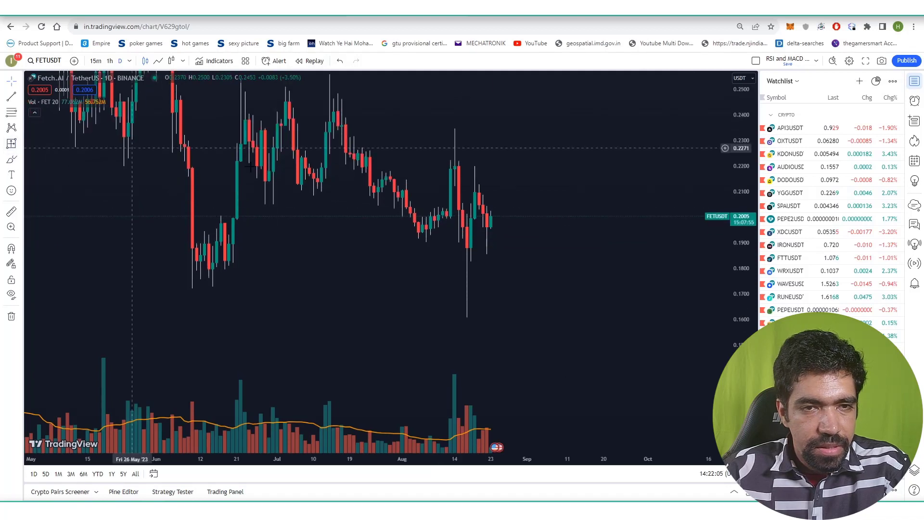
click(11, 144)
click(459, 240)
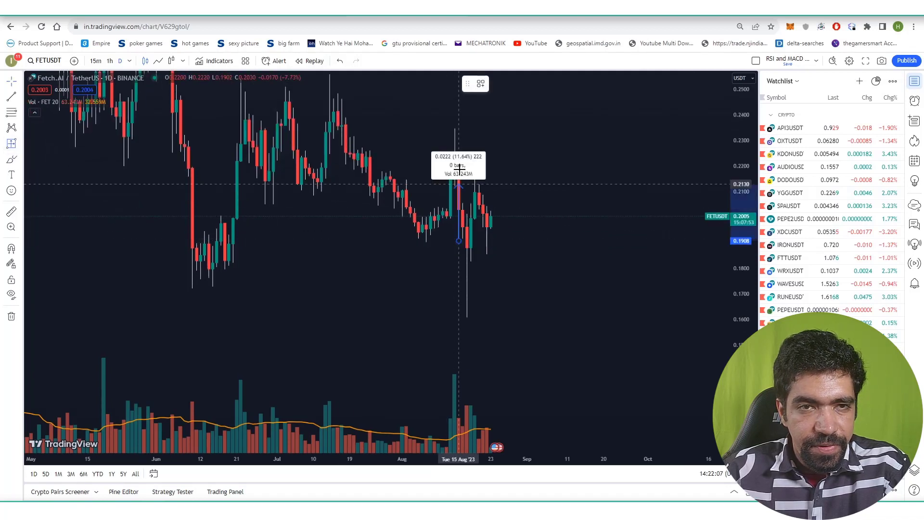
click(463, 138)
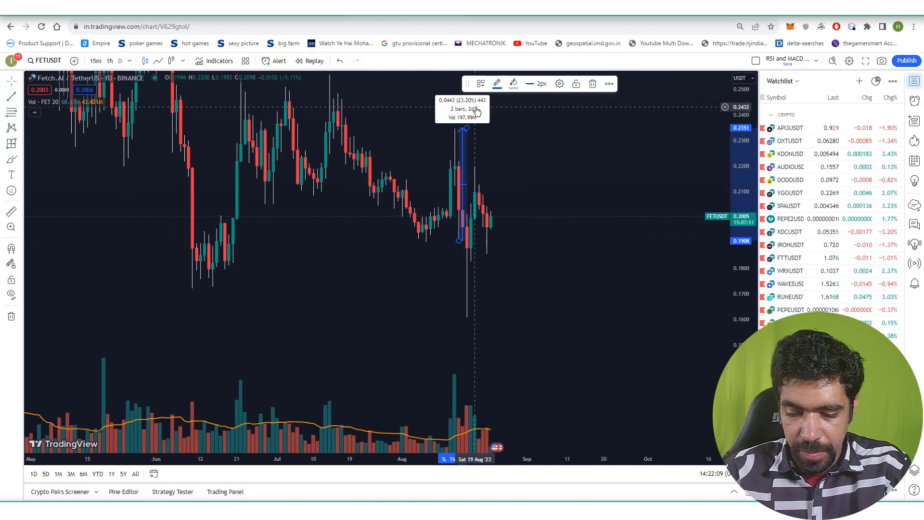
click(475, 107)
scroll(476, 107, down, 2)
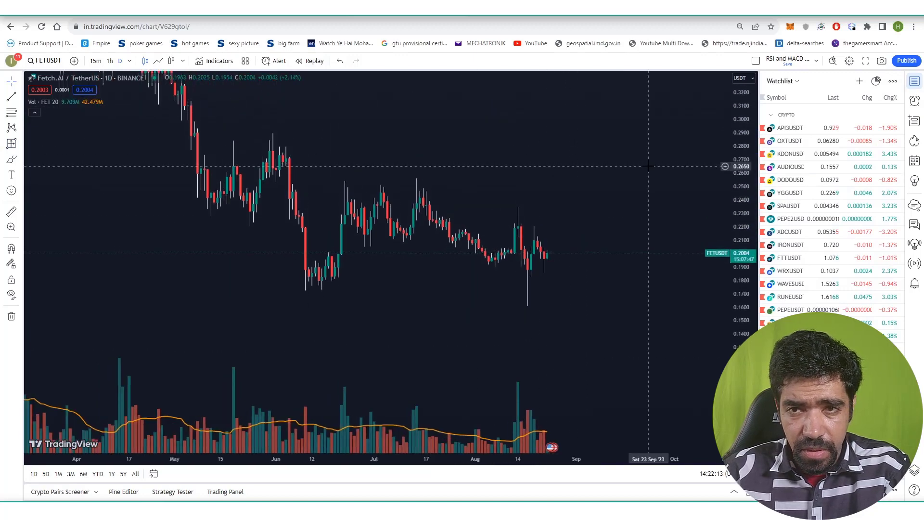
scroll(648, 166, down, 2)
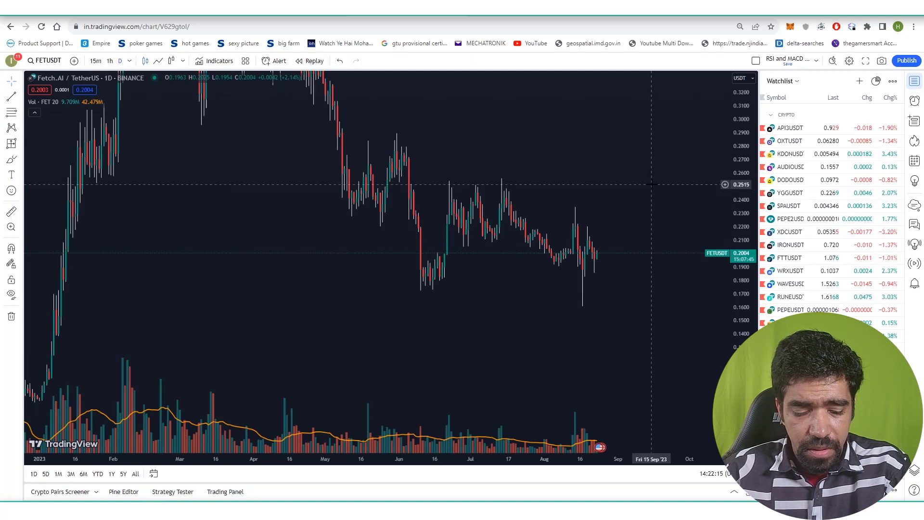
Step: Draw horizontal lines at 0.2515 resistance and 0.1500 support
key(alt+h)
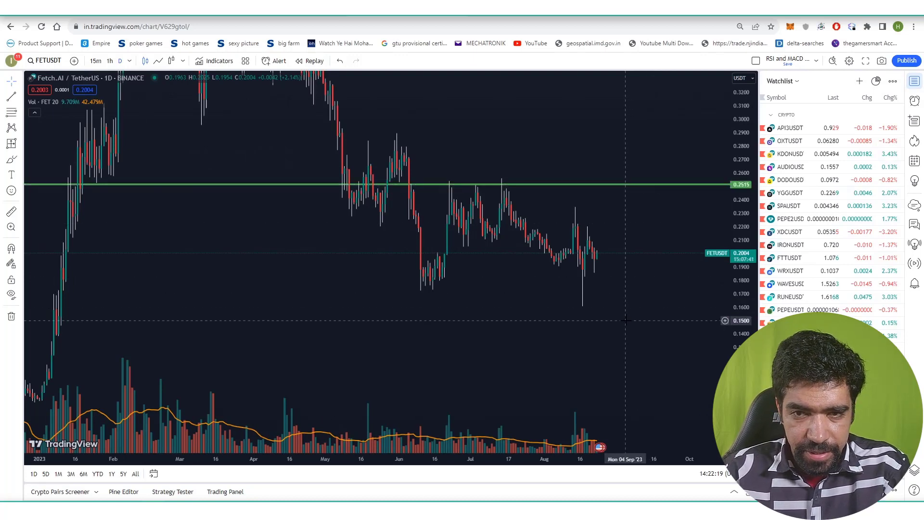
key(alt+h)
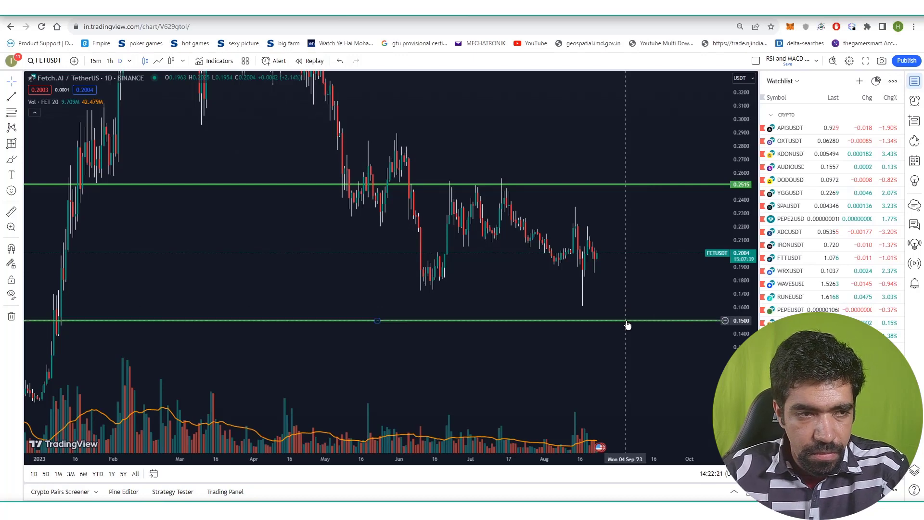
scroll(628, 325, down, 3)
Step: Add a horizontal line at the 2022 low and delete the stray 0.0731 line
drag(628, 318, 523, 294)
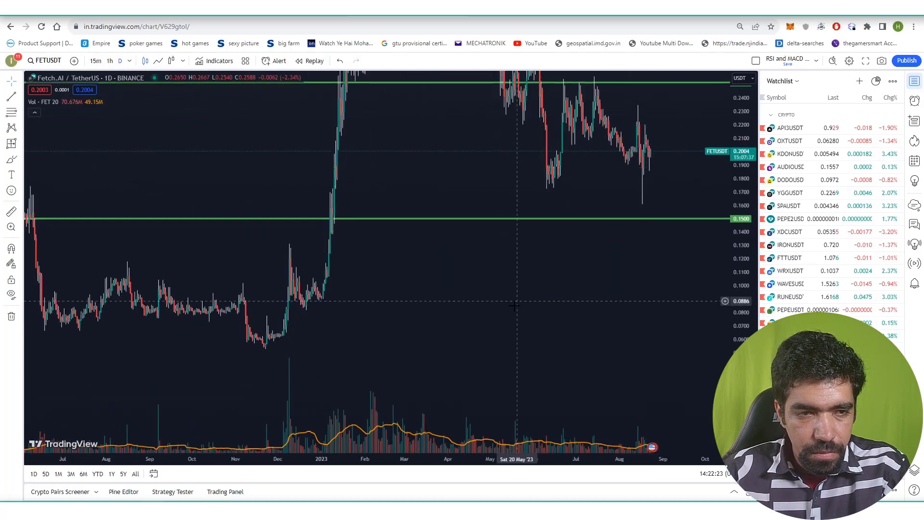
key(alt+h)
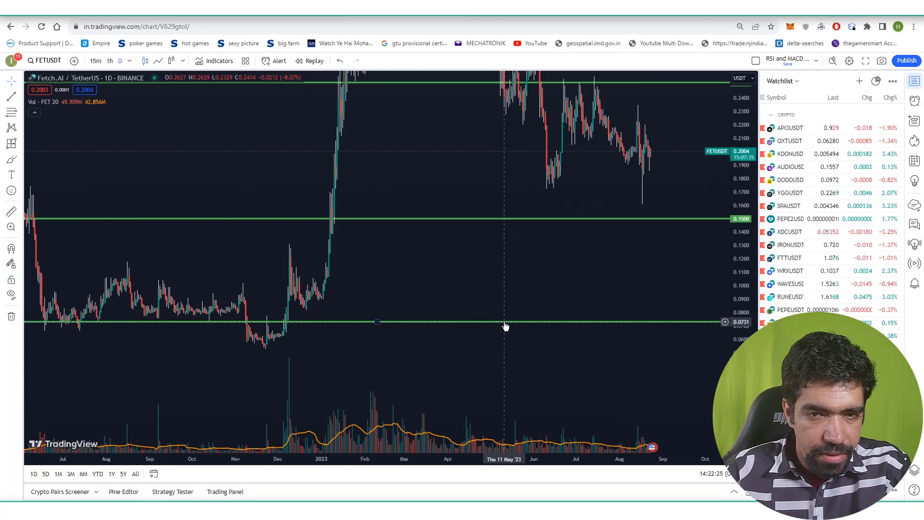
key(alt+h)
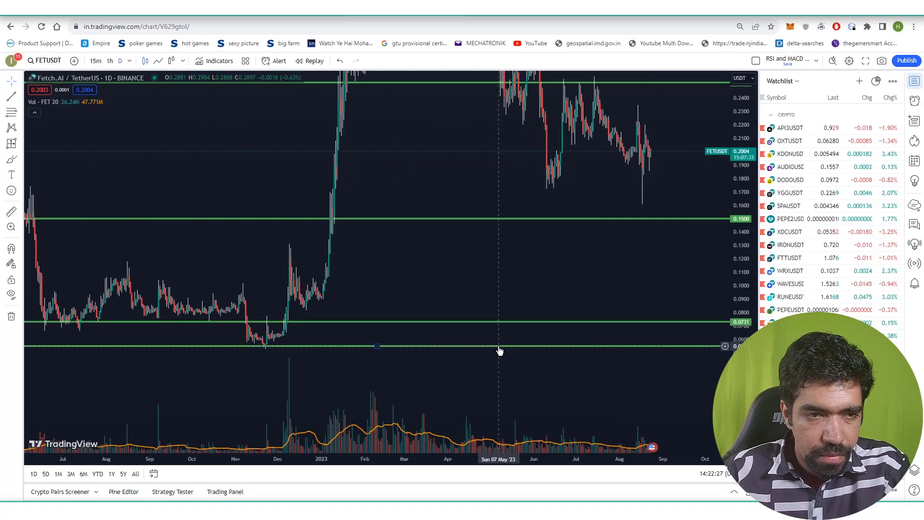
scroll(501, 349, up, 3)
scroll(506, 351, down, 3)
scroll(505, 350, up, 1)
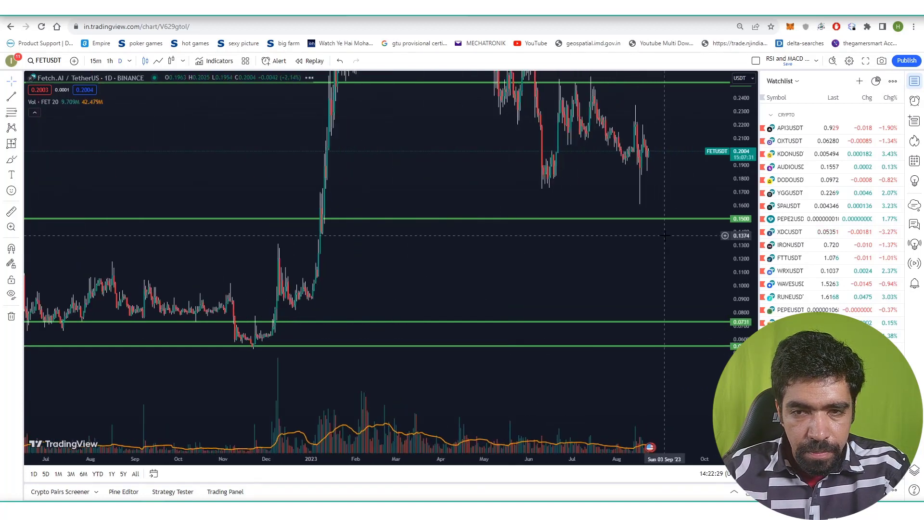
click(679, 323)
key(Delete)
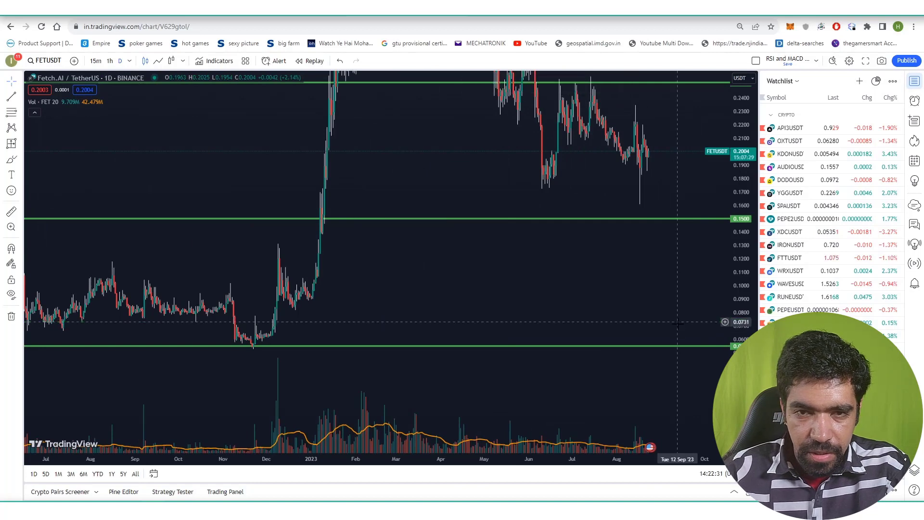
Step: Recentre the chart so the price action and lines fit, then go to the Bitsgap bot page
scroll(582, 364, down, 5)
scroll(583, 365, up, 3)
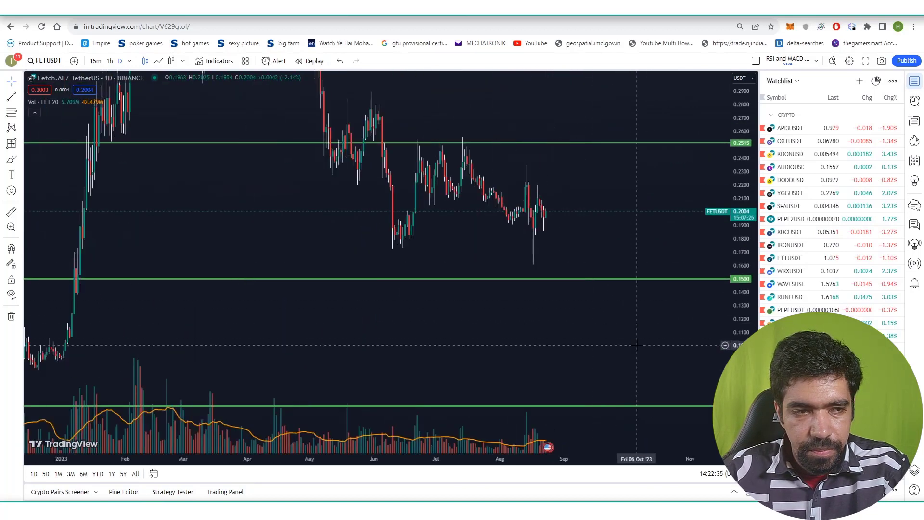
scroll(638, 342, up, 3)
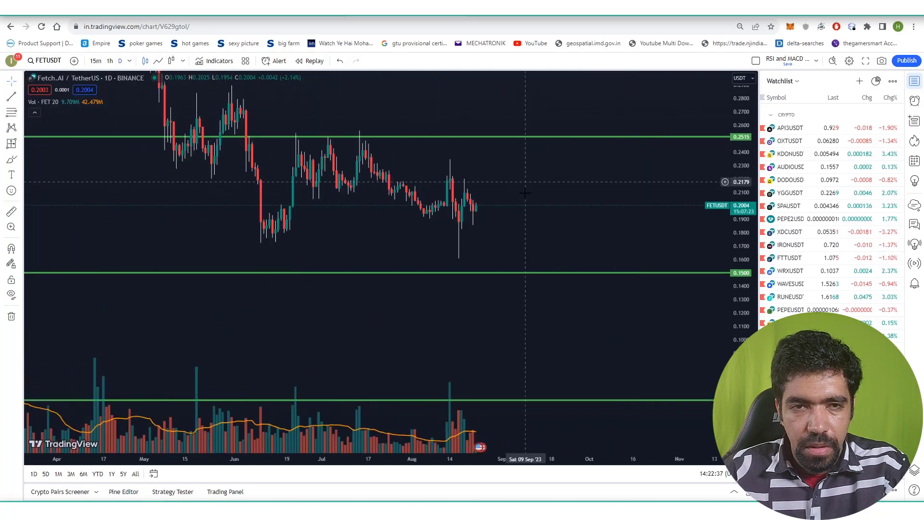
scroll(525, 182, up, 2)
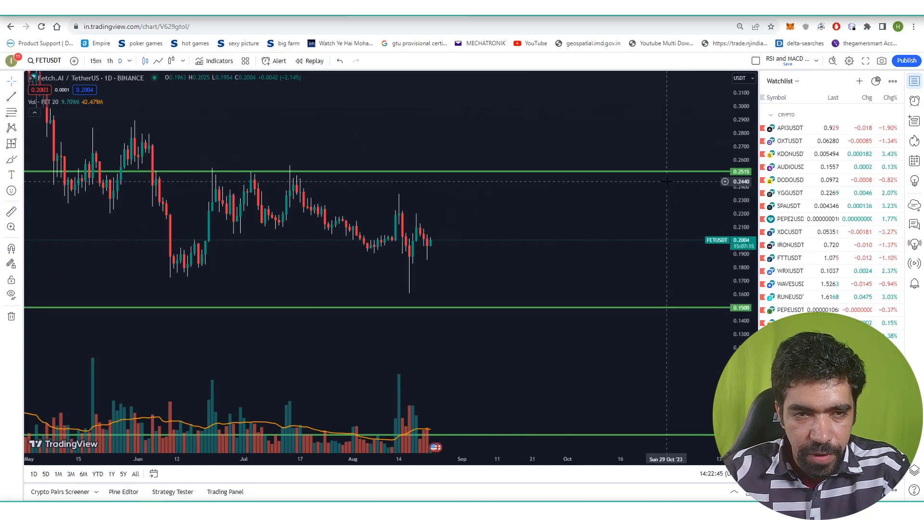
scroll(635, 202, down, 1)
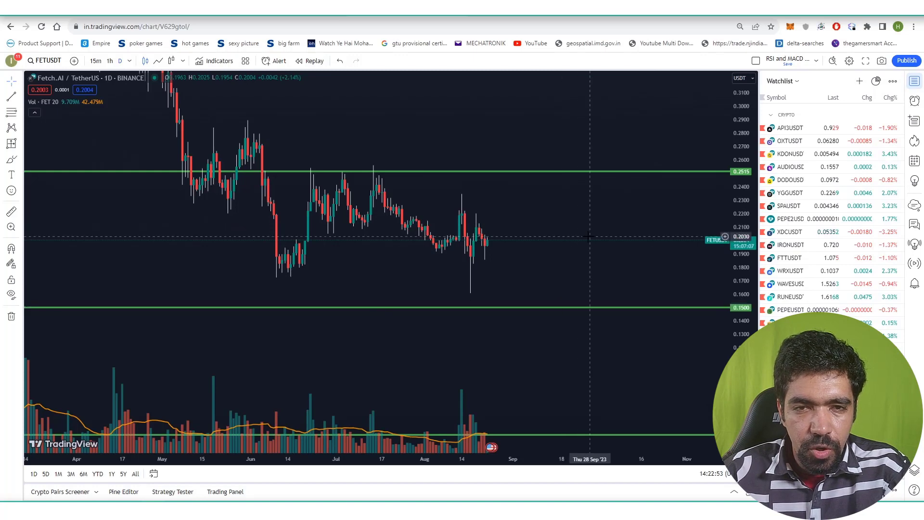
drag(624, 375, 612, 333)
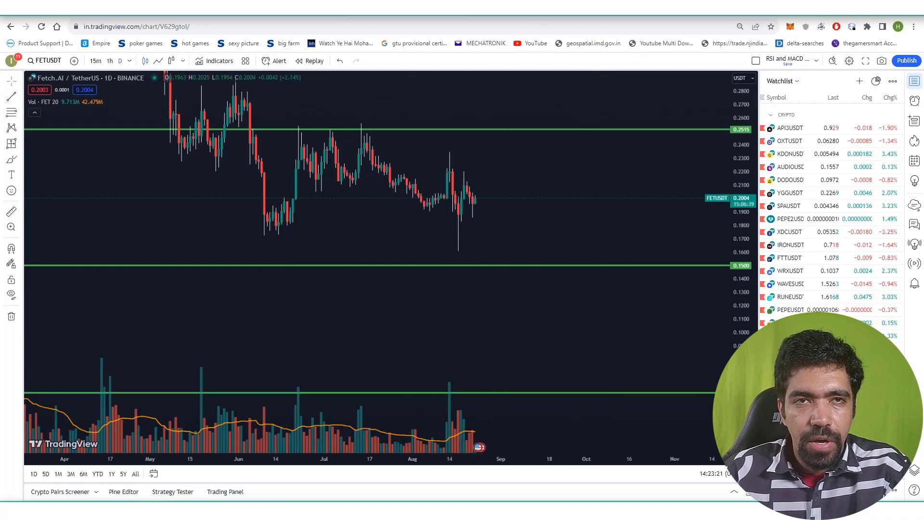
click(532, 17)
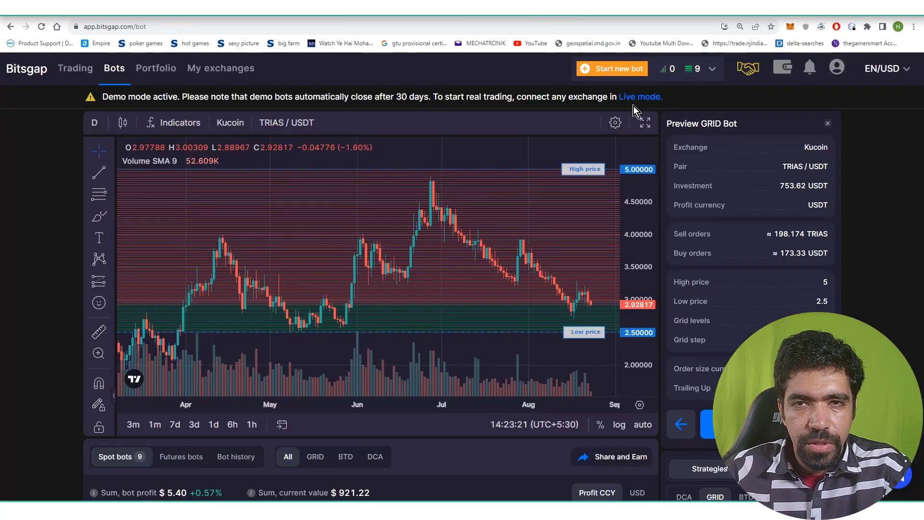
Step: Start a new grid bot on the FET / USDT pair with a 100 USDT investment
click(616, 69)
click(449, 181)
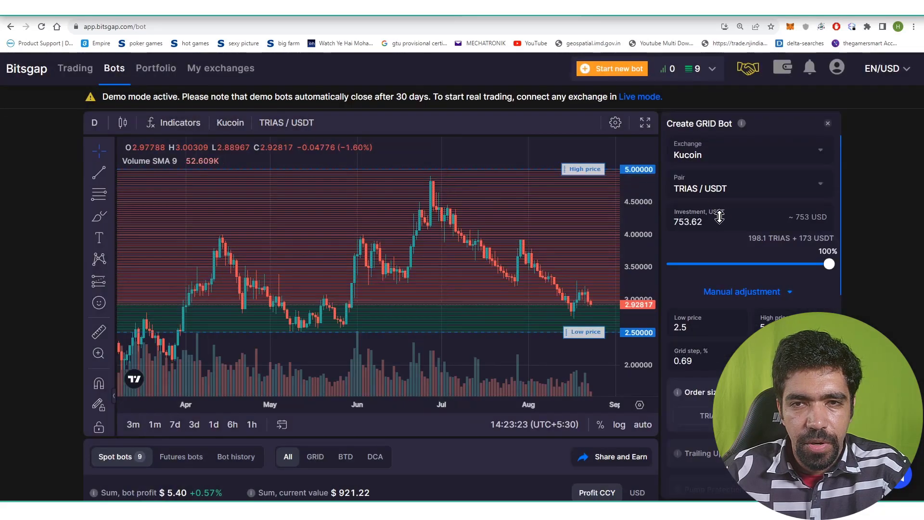
click(696, 195)
text(fet)
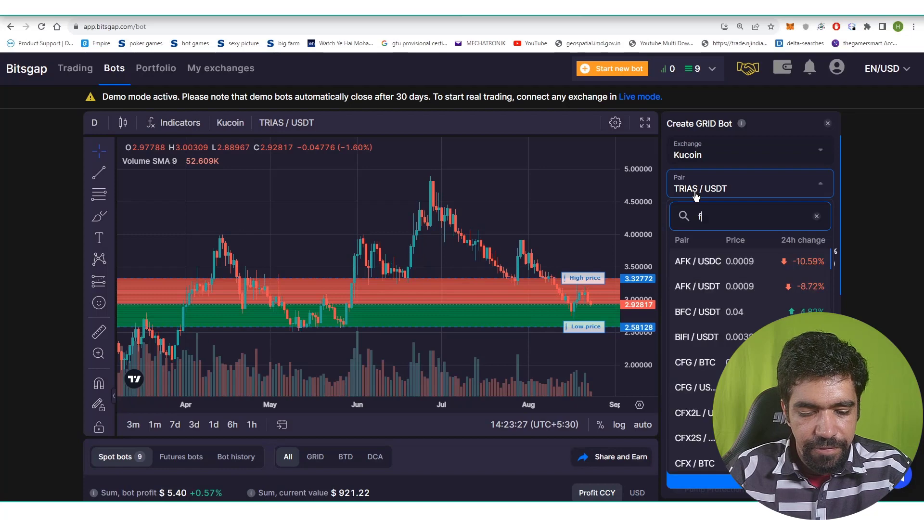
click(684, 312)
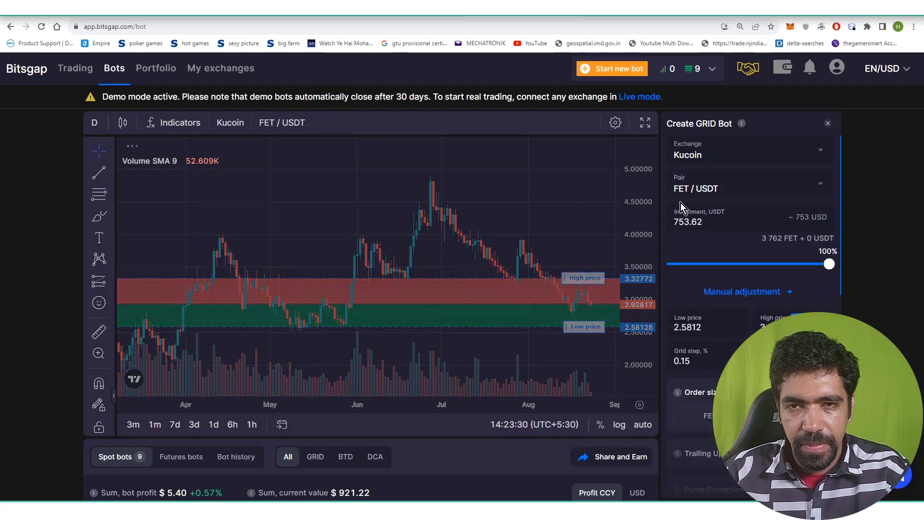
double_click(681, 222)
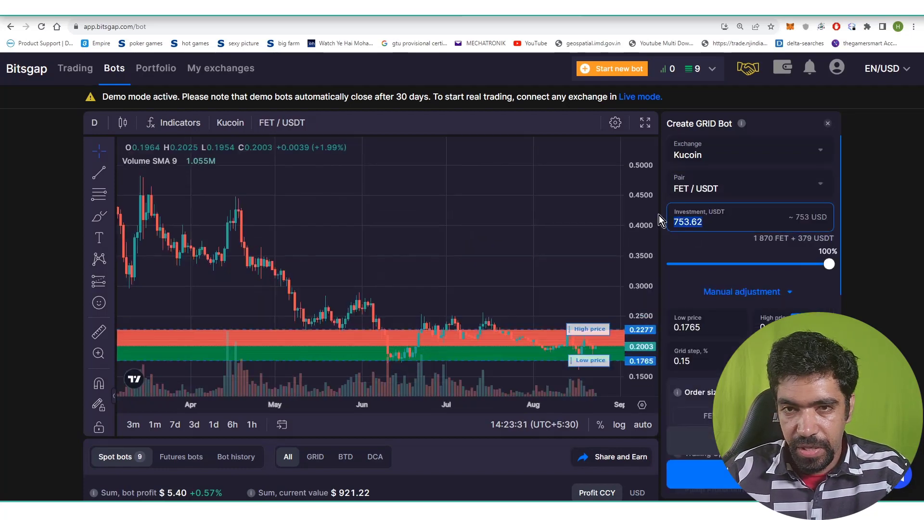
text(100)
click(742, 292)
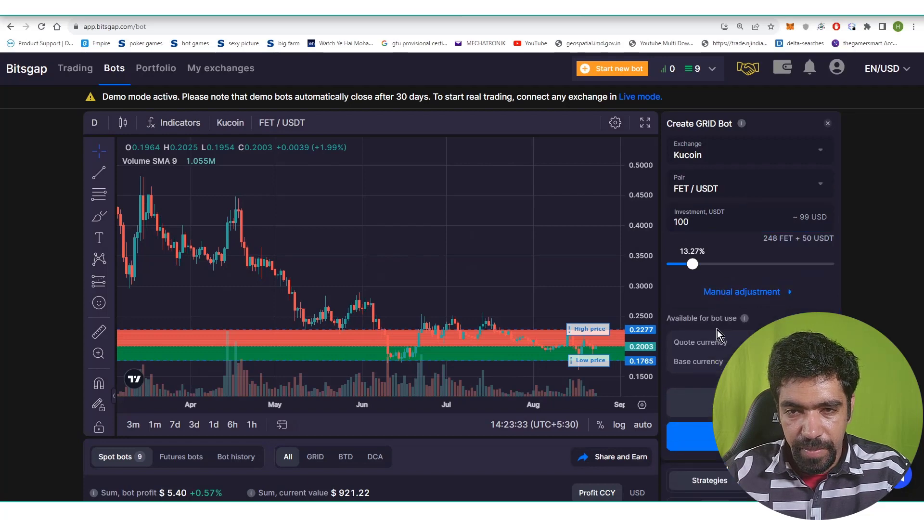
Step: Check the TradingView support levels and set the grid's low price 0.15 and high price 0.25
key(ctrl+Tab)
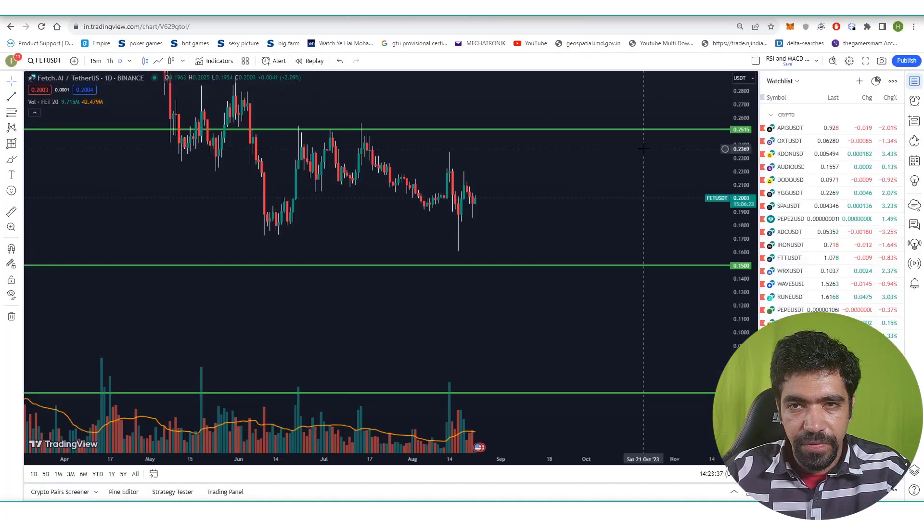
key(ctrl+shift+Tab)
click(746, 293)
drag(705, 338, 661, 314)
text(0.)
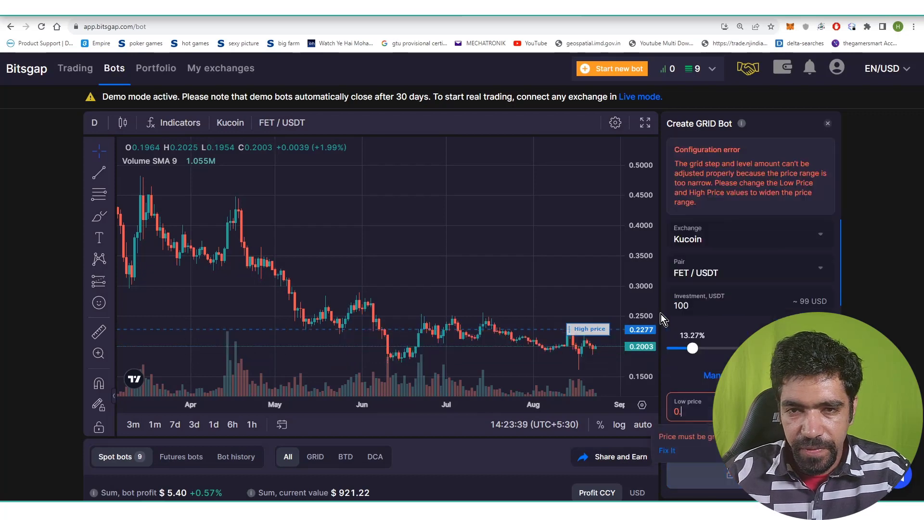
text(15)
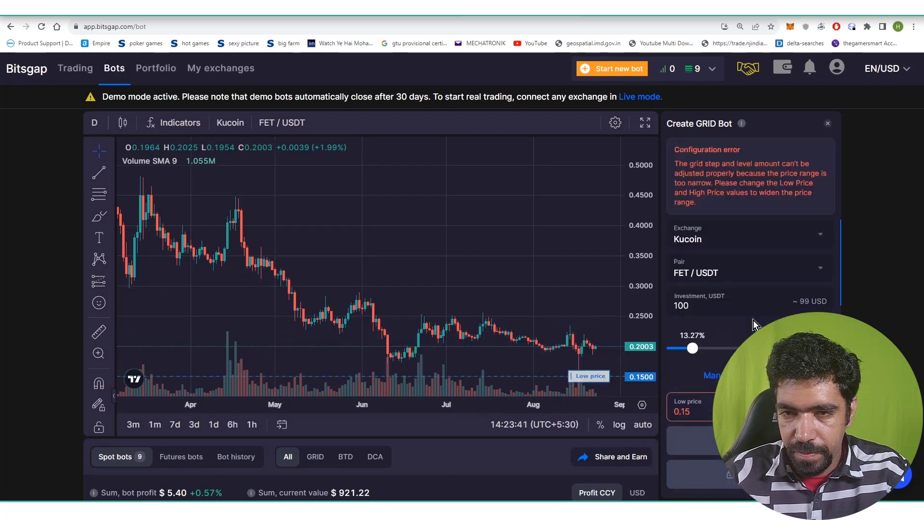
click(753, 320)
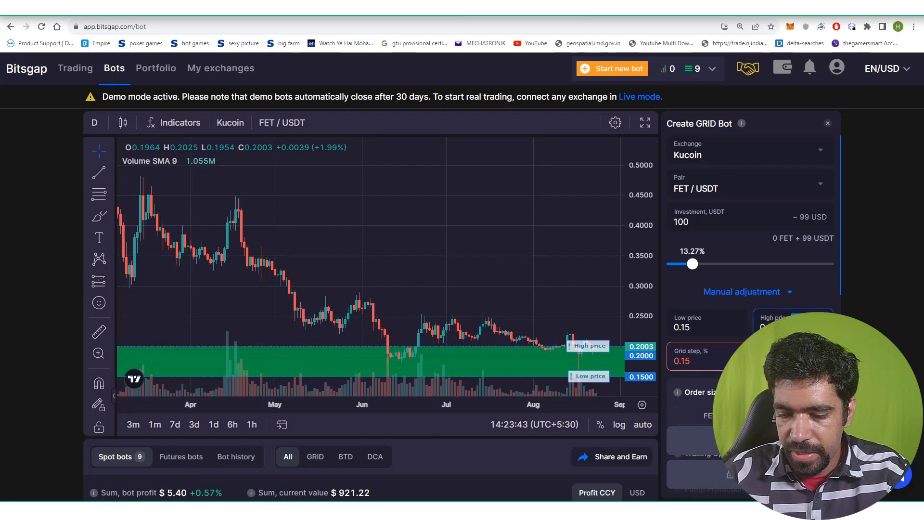
text(0.25)
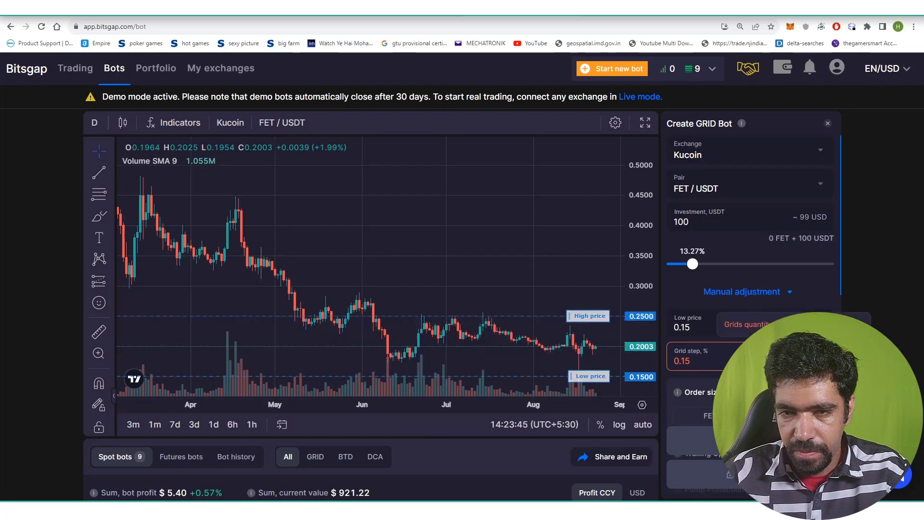
scroll(759, 318, down, 3)
Step: Turn off trailing up and backtest the grid, noting the 2.72% 30-day result
click(817, 295)
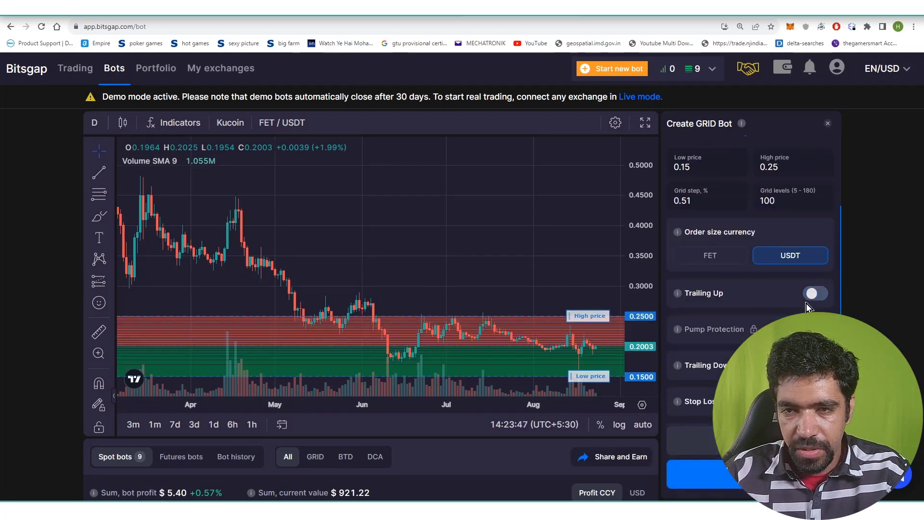
click(684, 439)
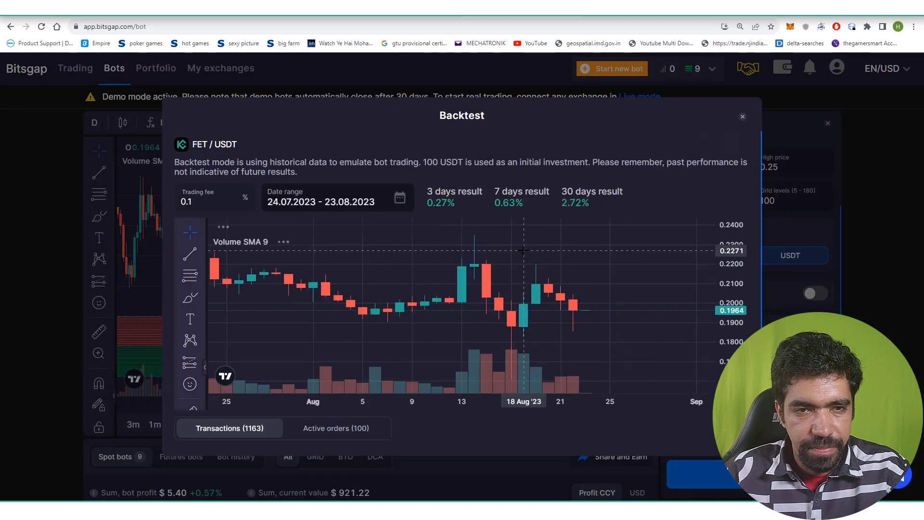
scroll(643, 289, down, 5)
scroll(642, 287, up, 5)
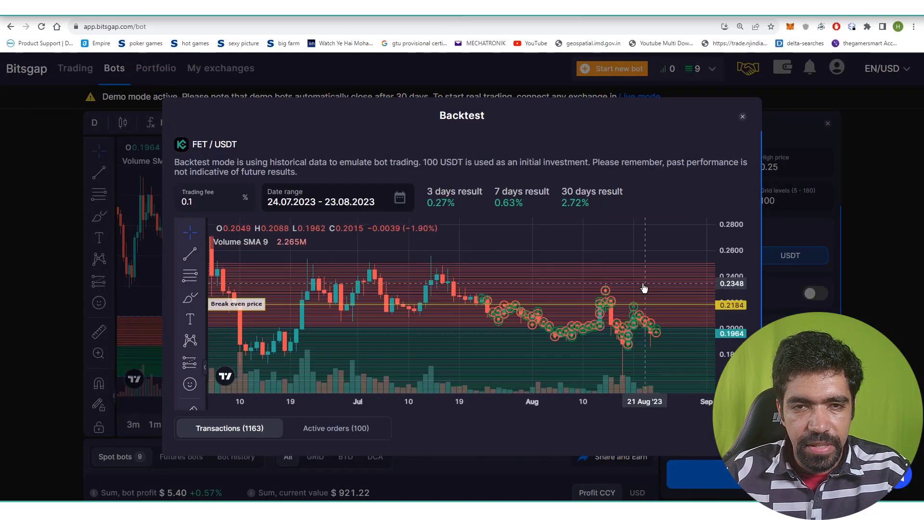
triple_click(598, 197)
click(598, 196)
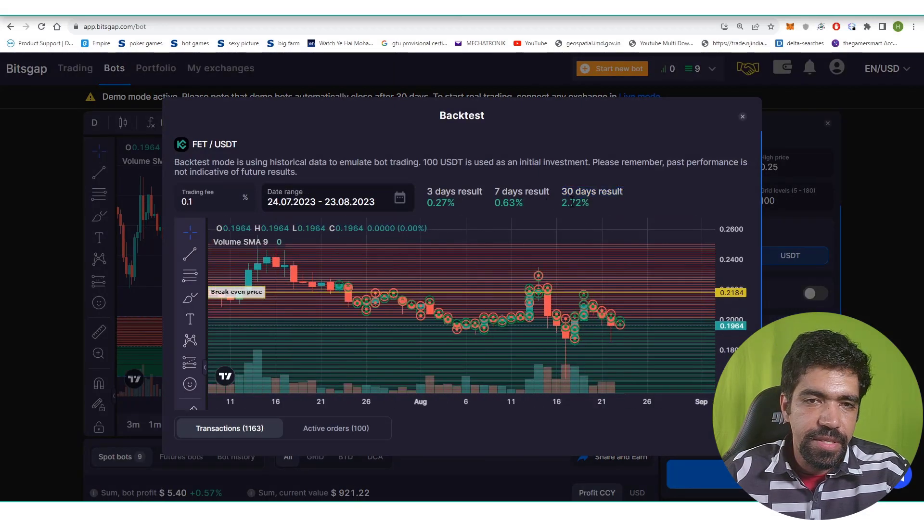
click(743, 117)
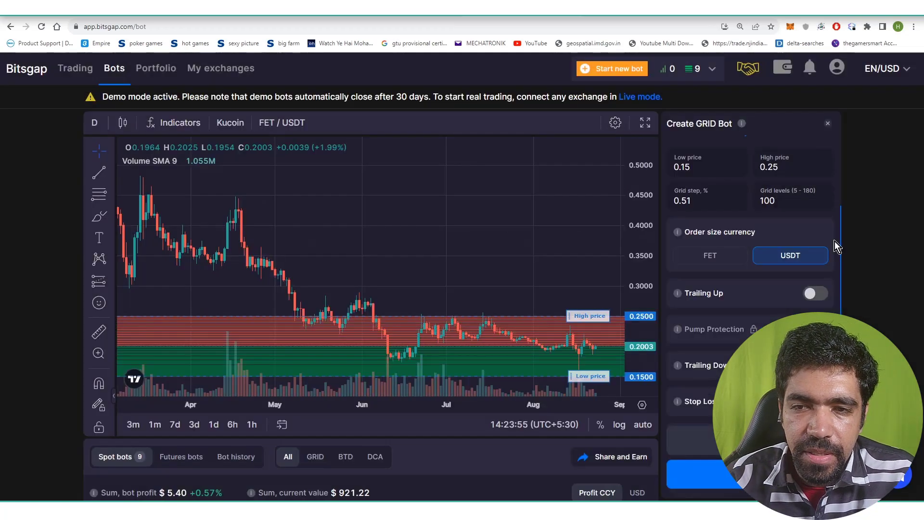
scroll(801, 178, up, 5)
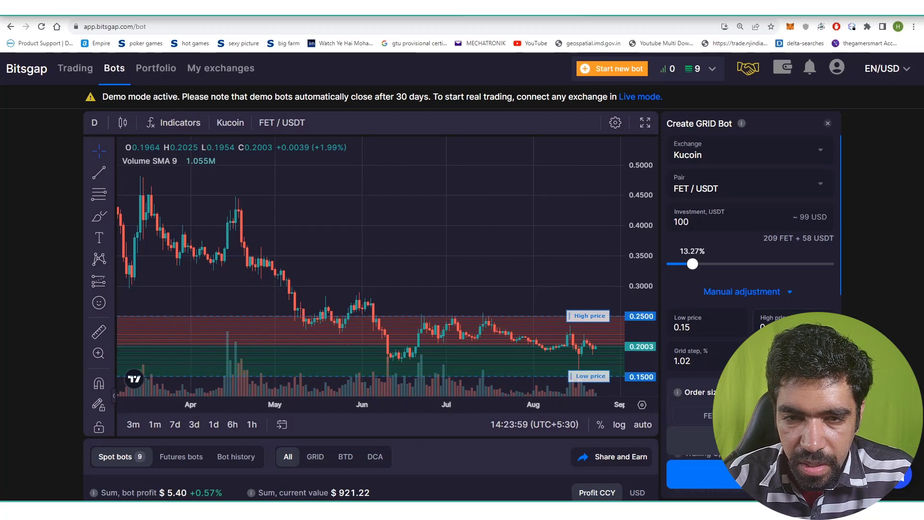
Step: Change the low price to 0.175 and rerun the backtest
double_click(698, 333)
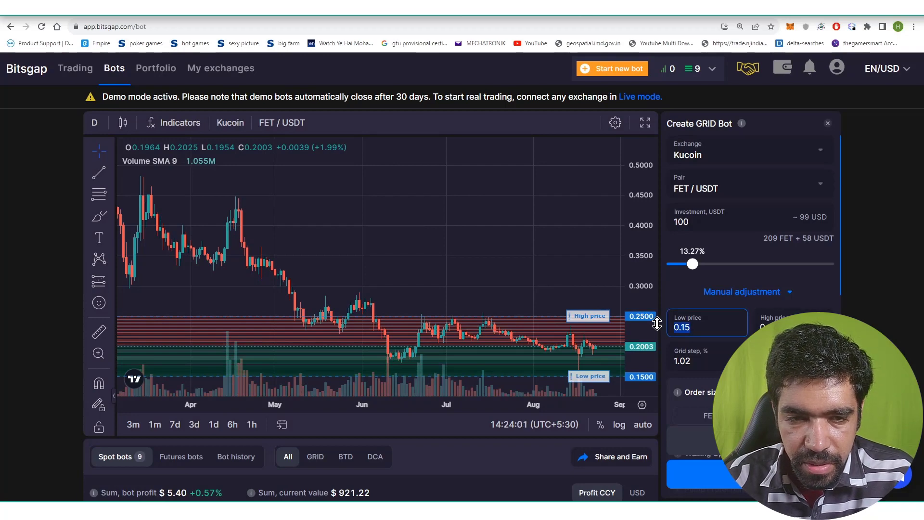
text(0.)
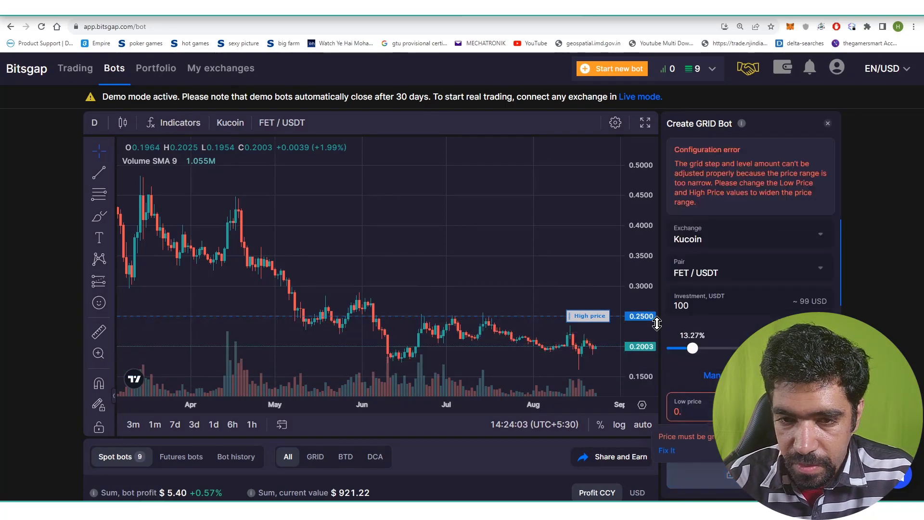
text(175)
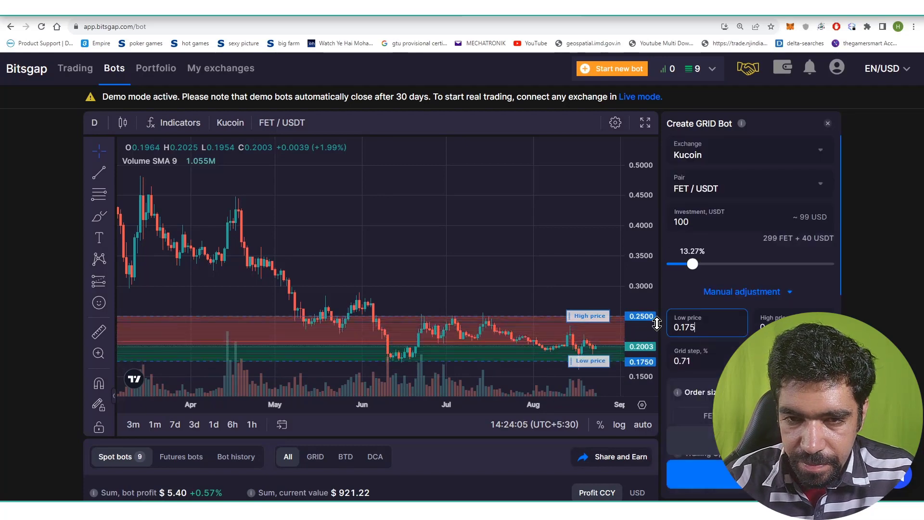
click(680, 441)
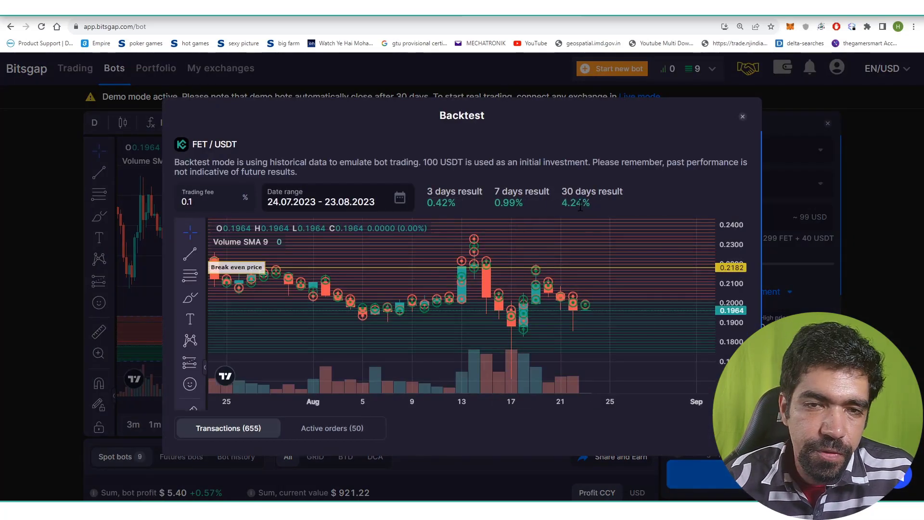
Step: Note the 4.24% 30-day backtest return, then close it and scroll the grid settings
scroll(605, 274, down, 3)
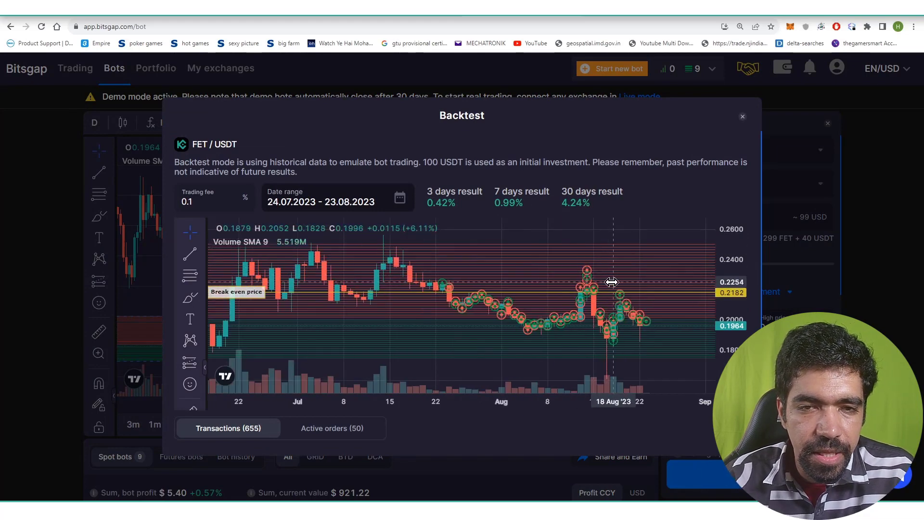
scroll(585, 220, down, 2)
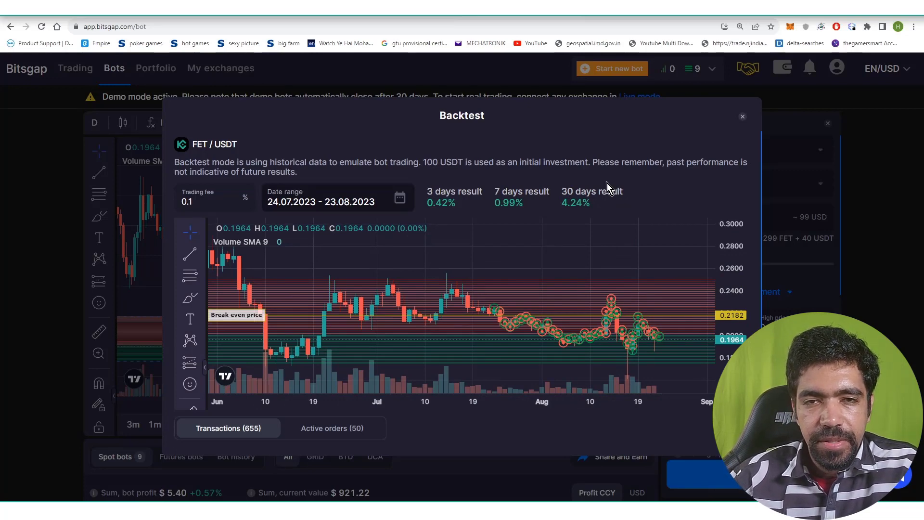
drag(562, 203, 590, 203)
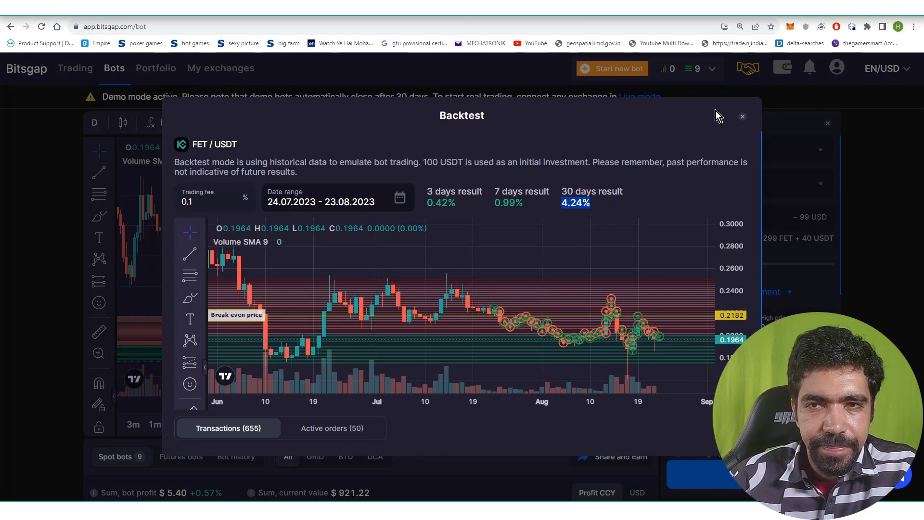
click(742, 118)
scroll(771, 231, down, 5)
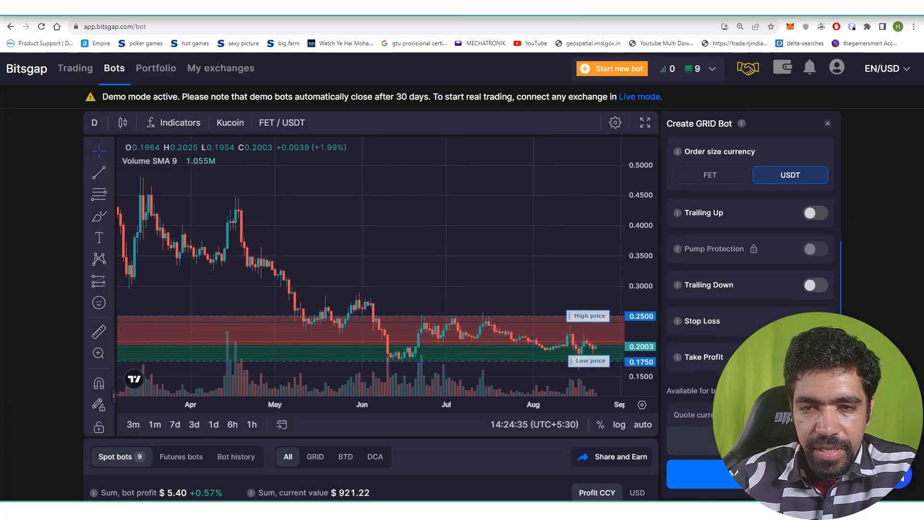
Step: Preview the bot summary: Kucoin, FET/USDT, 100 USDT investment, profit in USDT
click(694, 475)
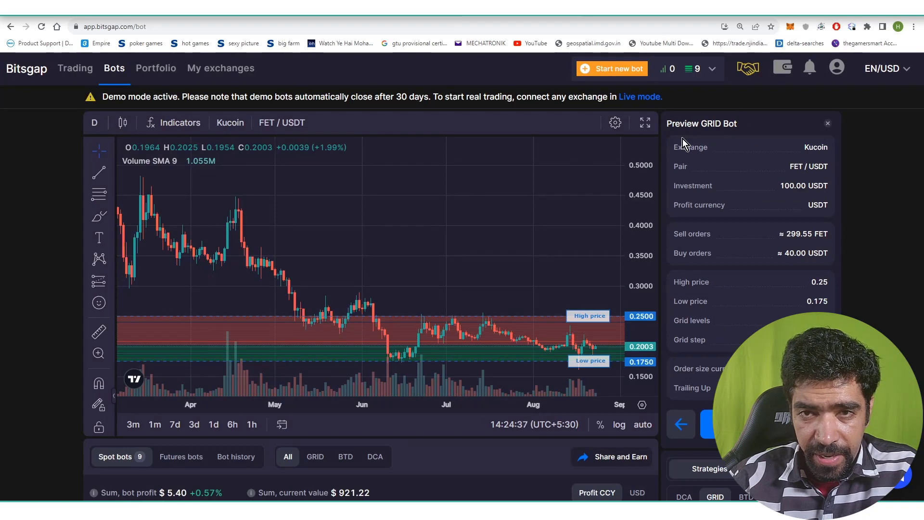
drag(796, 148, 821, 143)
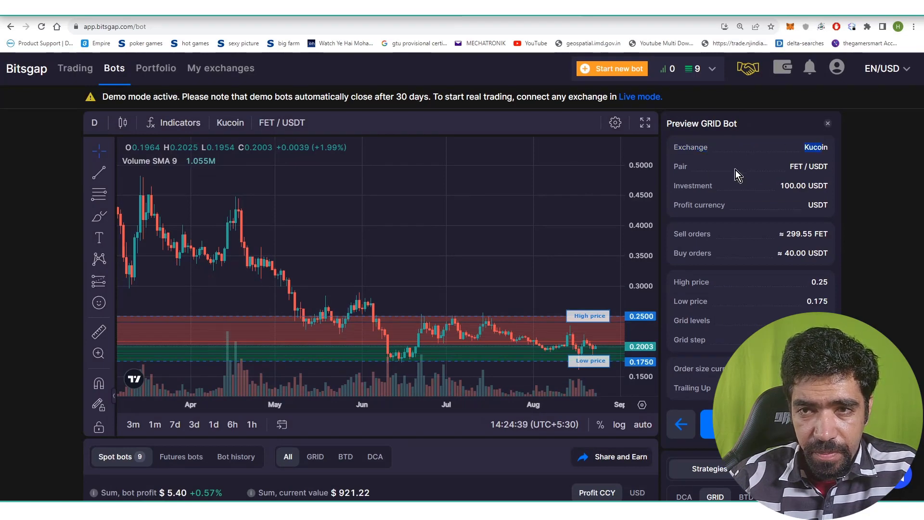
double_click(797, 166)
drag(772, 186, 780, 211)
double_click(819, 205)
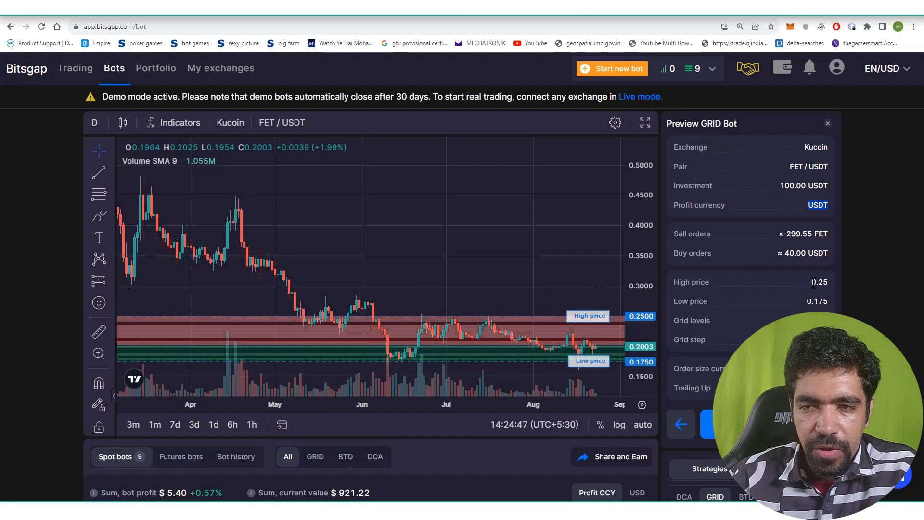
click(828, 301)
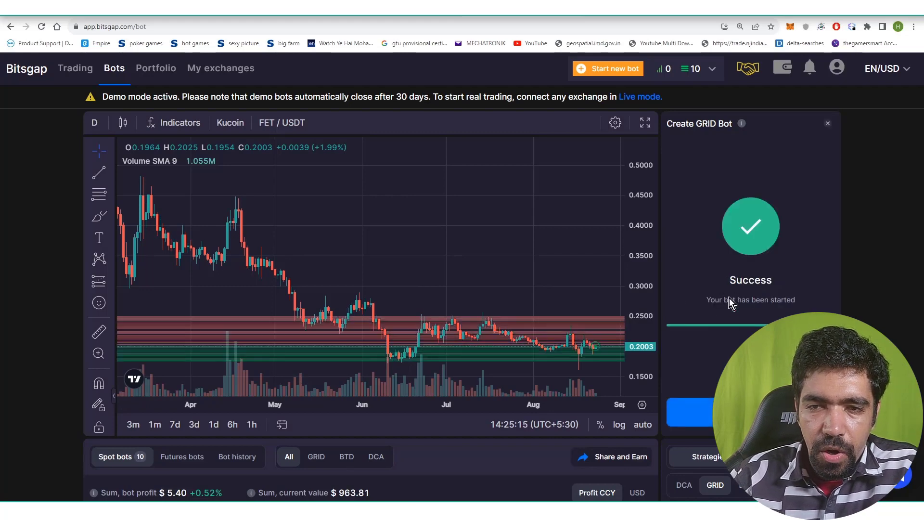
Step: Scroll to the newly active FET/USDT bot and open its details
scroll(573, 337, down, 3)
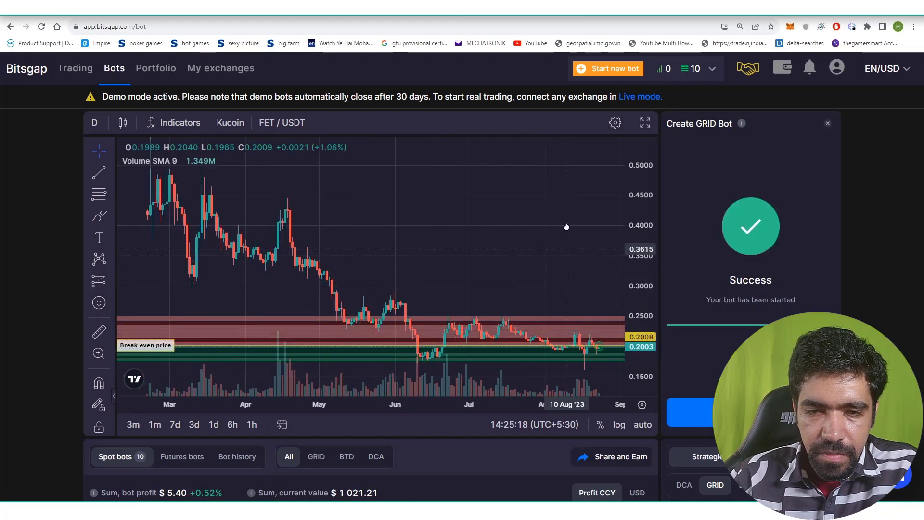
scroll(558, 422, down, 2)
click(691, 332)
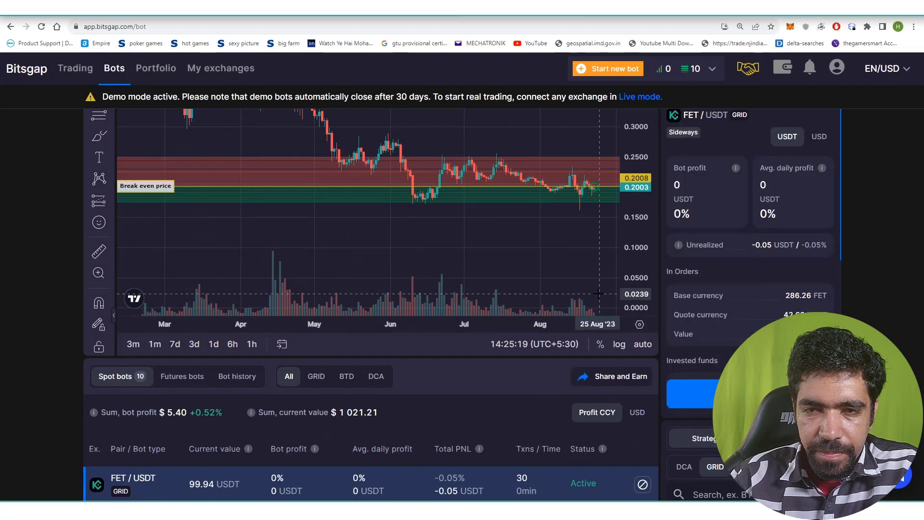
scroll(495, 395, down, 2)
scroll(510, 332, up, 4)
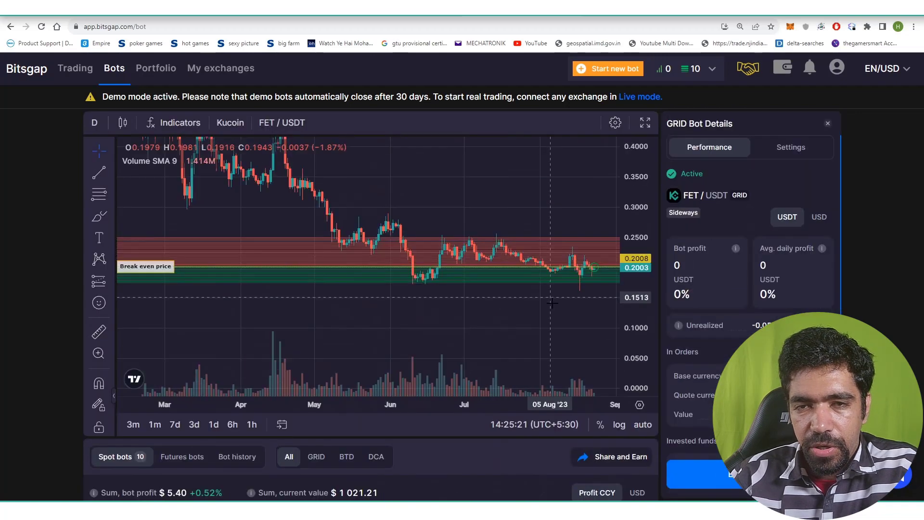
scroll(475, 250, up, 3)
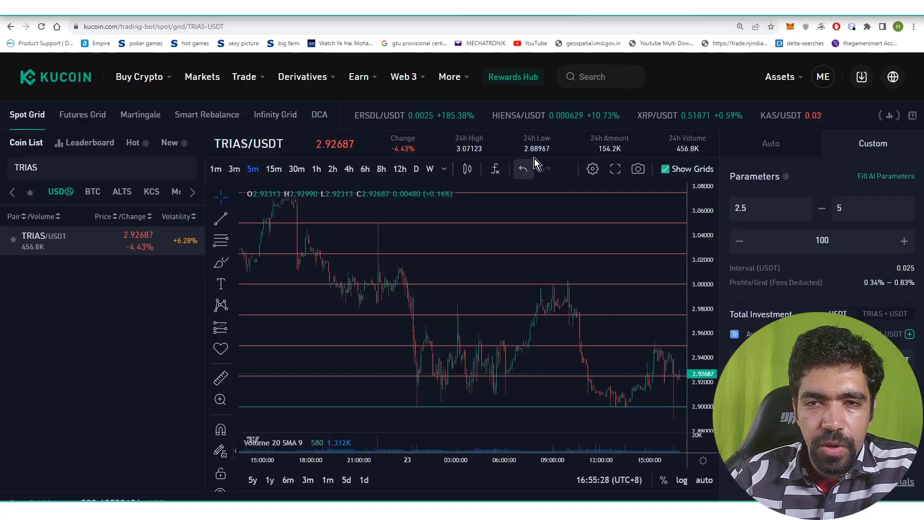
Step: Search the Coin List for FET and switch the spot grid to FET/USDT
drag(75, 166, 4, 161)
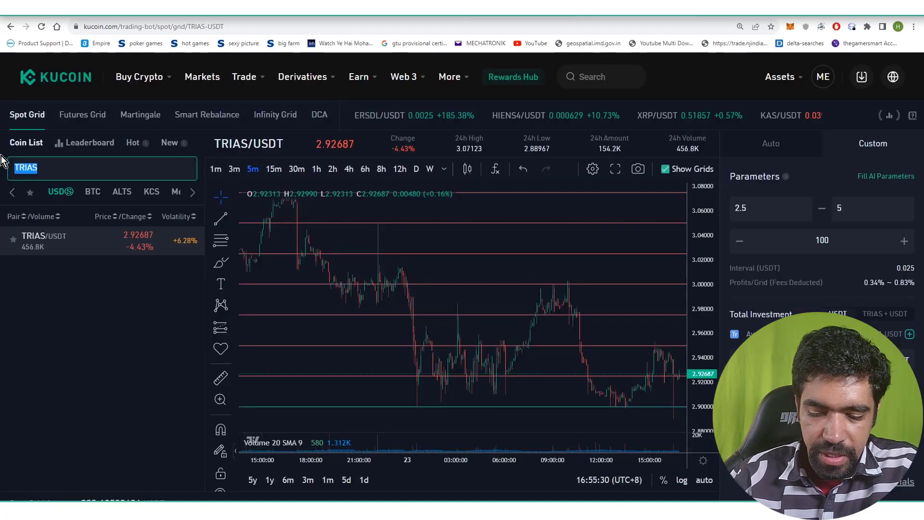
text(FET)
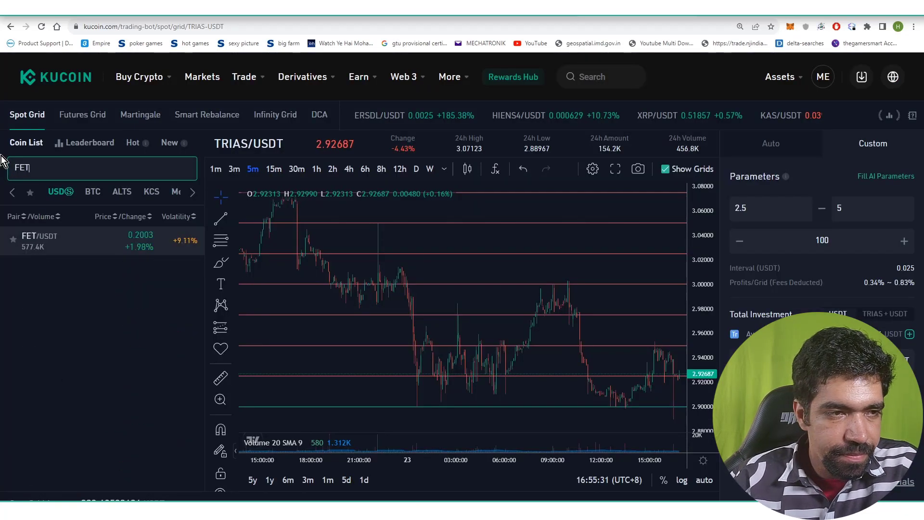
click(30, 236)
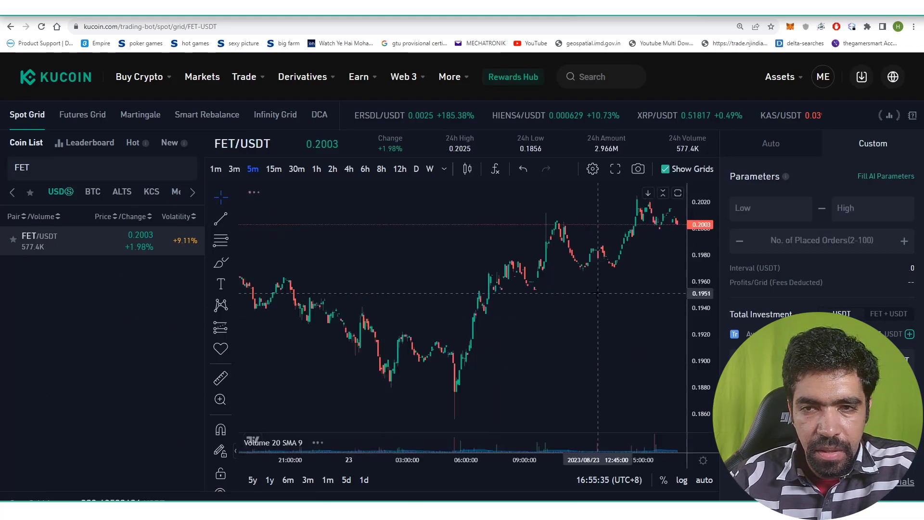
Step: Enter a custom price range of 0.15 to 0.25 with 100 grid orders
click(806, 211)
text(0.15)
key(Tab)
text(0.25)
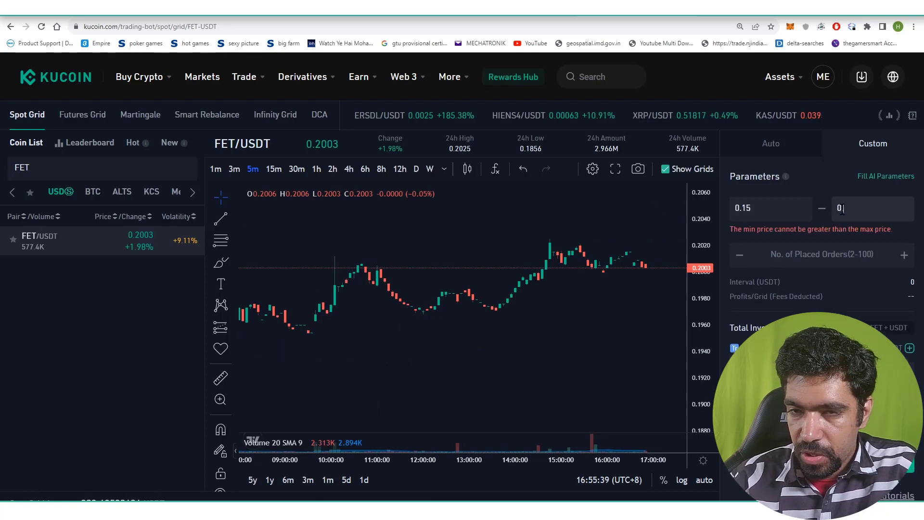
click(772, 244)
text(100)
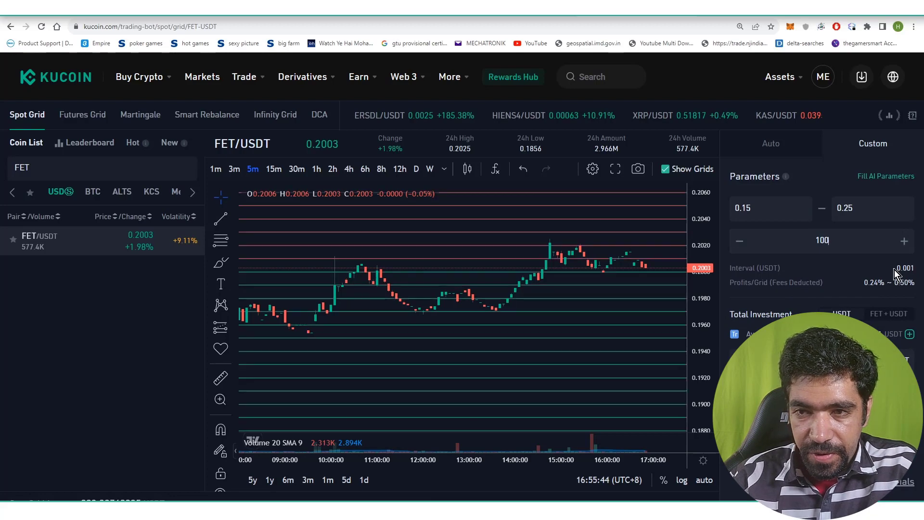
Step: Check the resulting 0.001 grid interval and review the rest of the grid form
drag(895, 270, 917, 274)
click(868, 267)
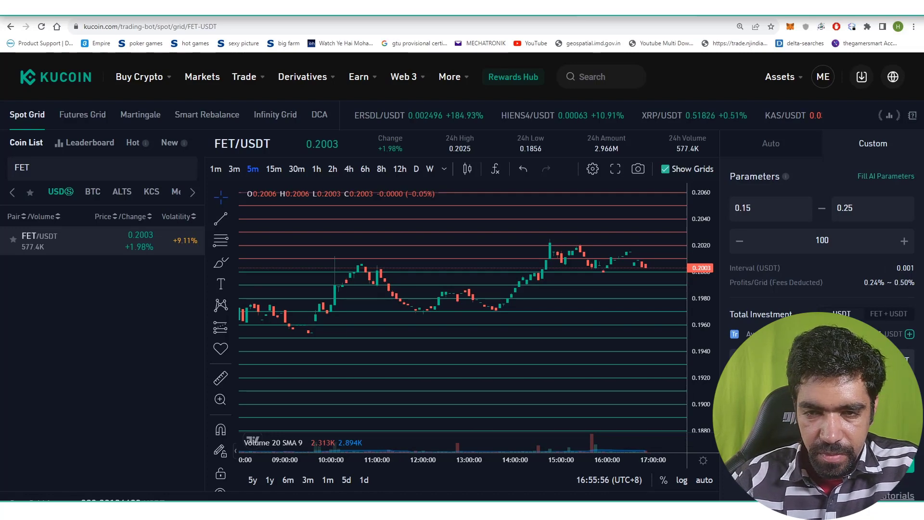
scroll(457, 299, down, 2)
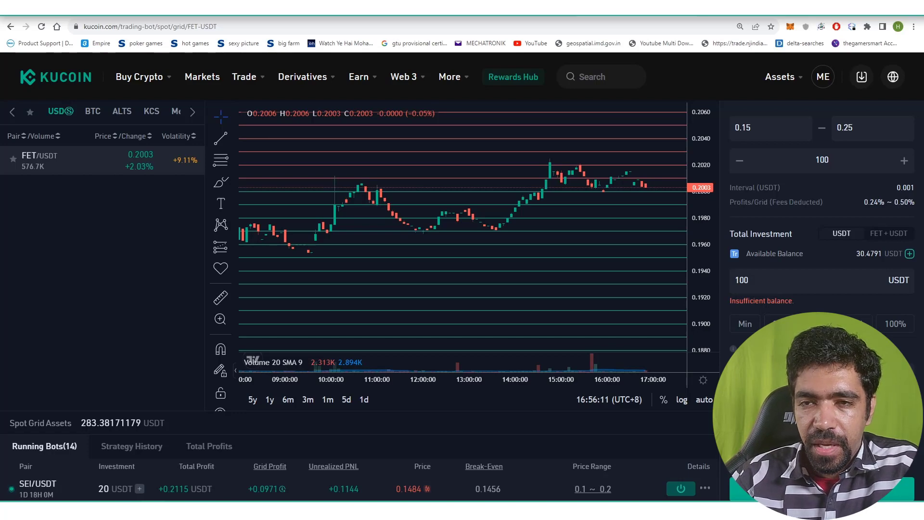
scroll(462, 289, up, 2)
scroll(462, 289, down, 5)
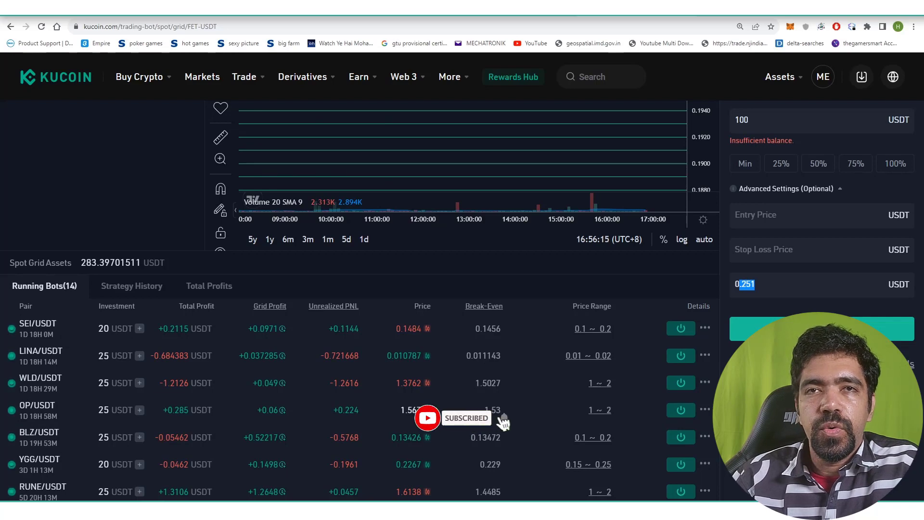
scroll(462, 298, up, 1)
scroll(462, 289, up, 4)
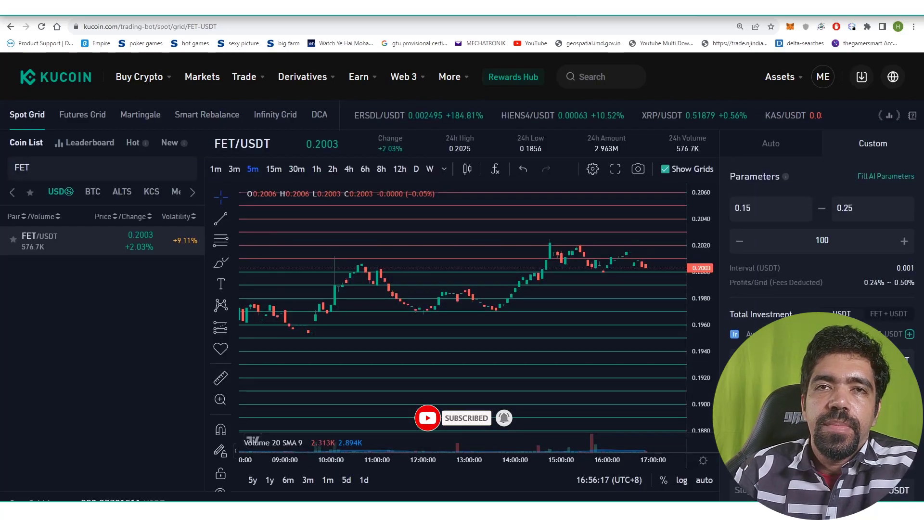